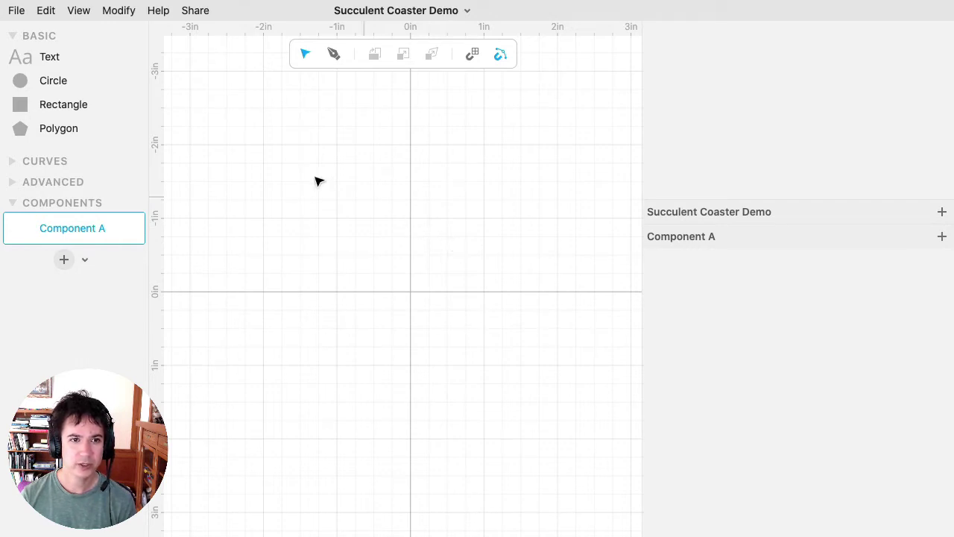
Add a circle to the component and scale it to 4 for a 4.00 in diameter
drag(59, 80, 410, 291)
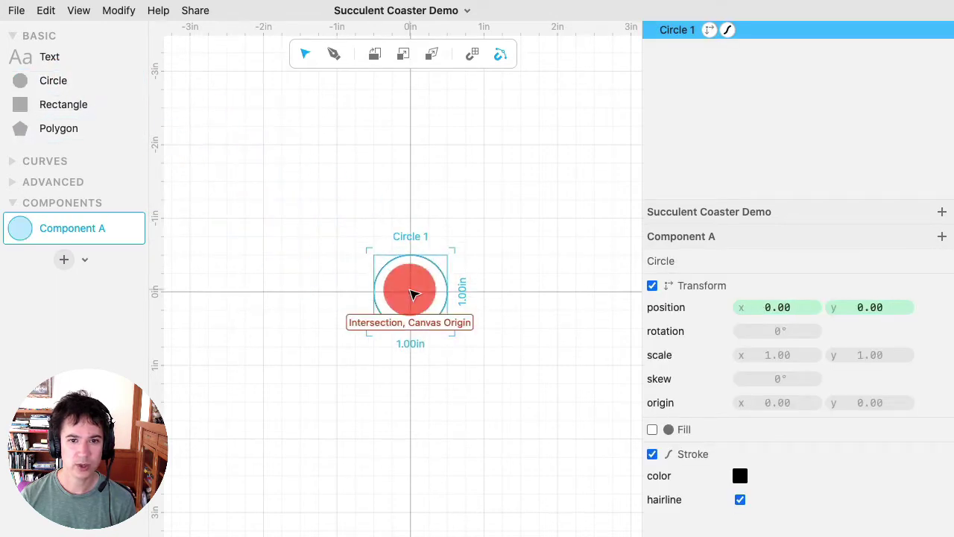
click(911, 354)
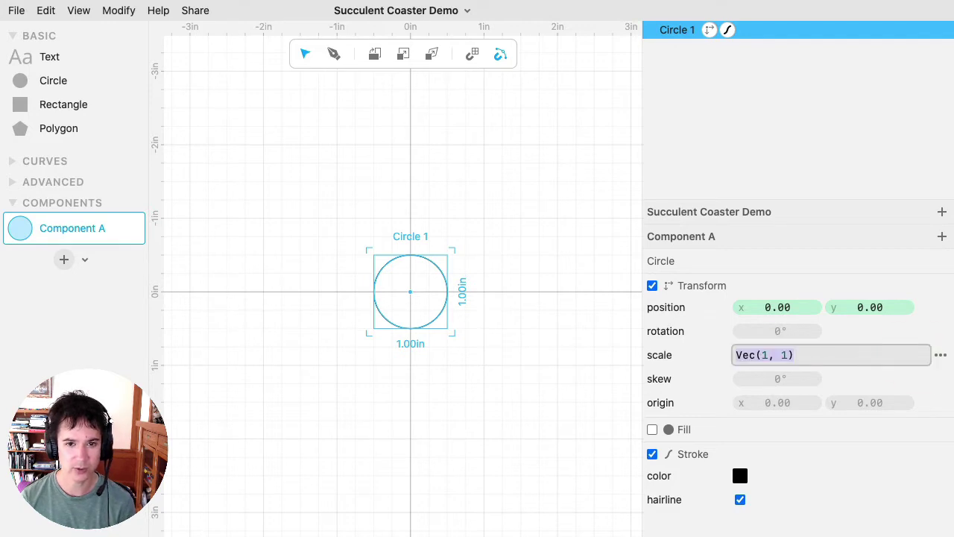
text(4)
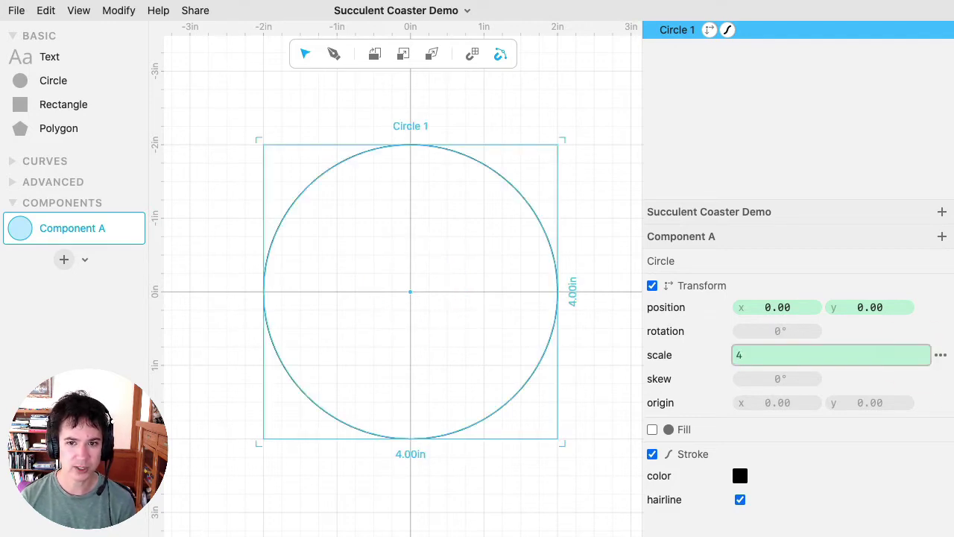
key(Return)
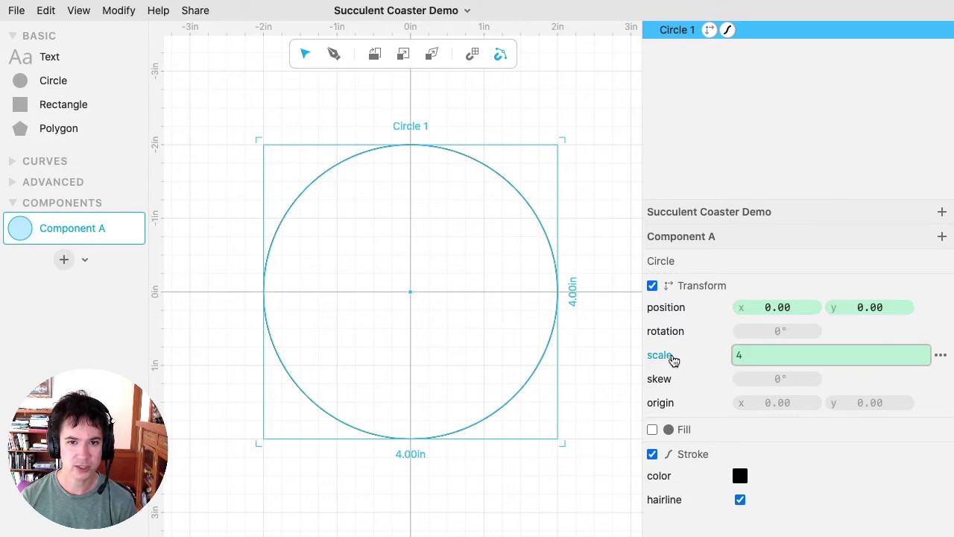
Rename the circle layer to 'Reference Circle'
double_click(676, 30)
text(Refer)
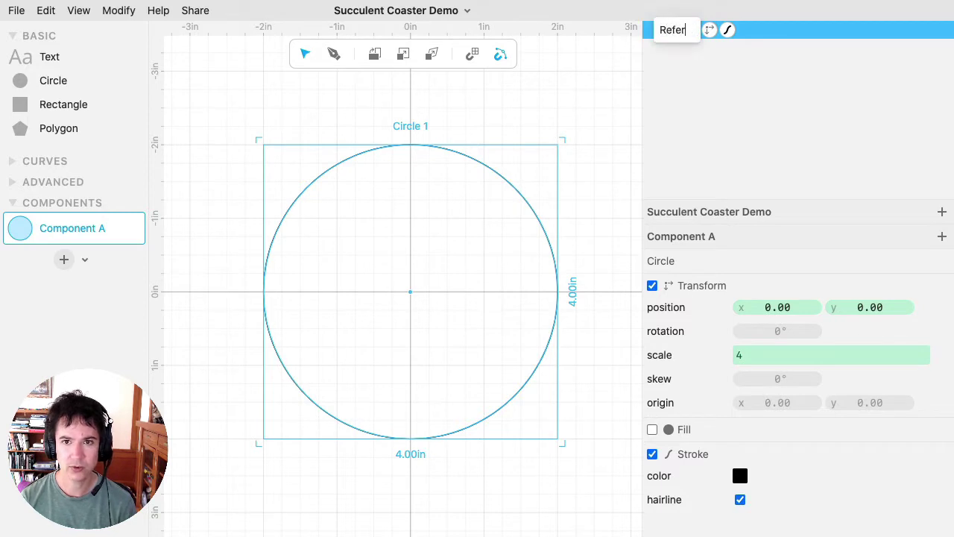
text(ence Circle)
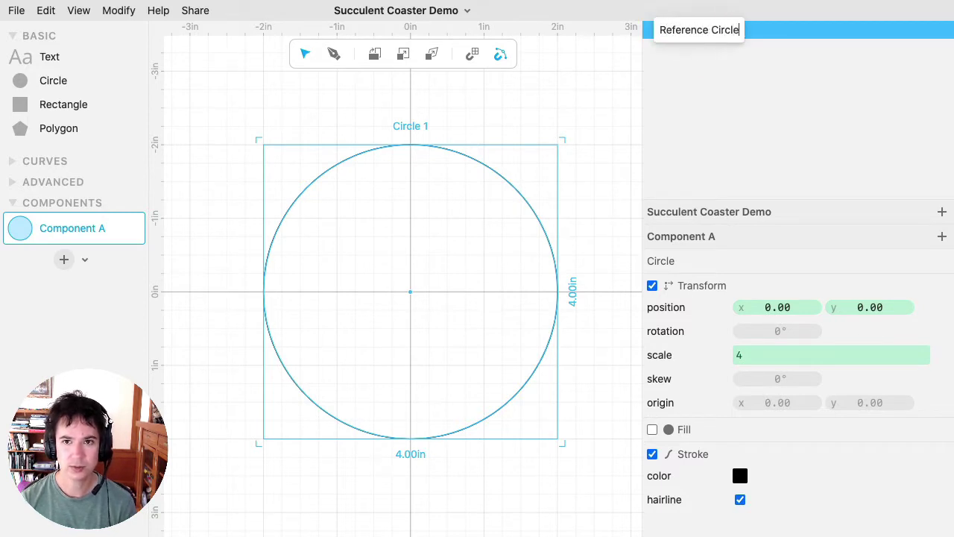
click(711, 108)
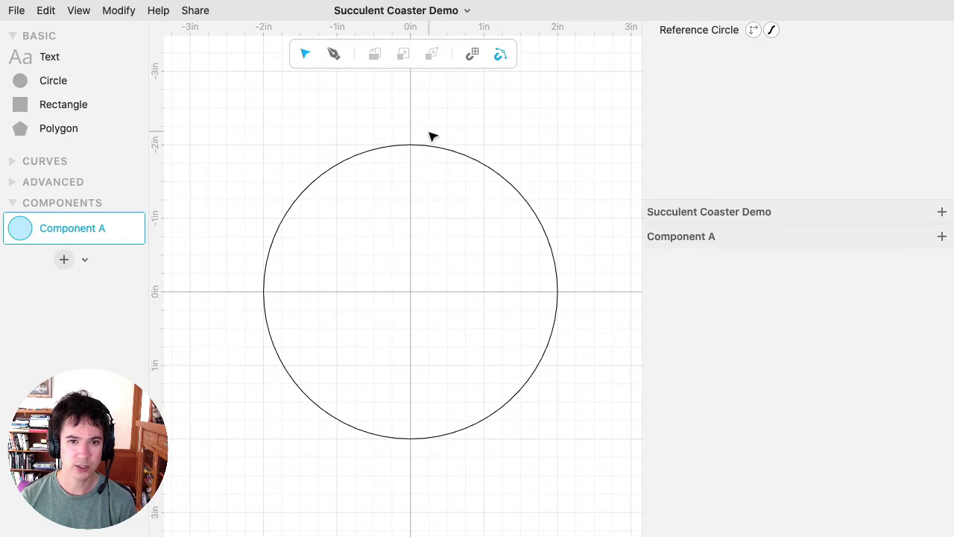
Zoom in and pen-draw a short curve at the top of the Reference Circle
scroll(430, 137, up, 5)
scroll(430, 137, up, 3)
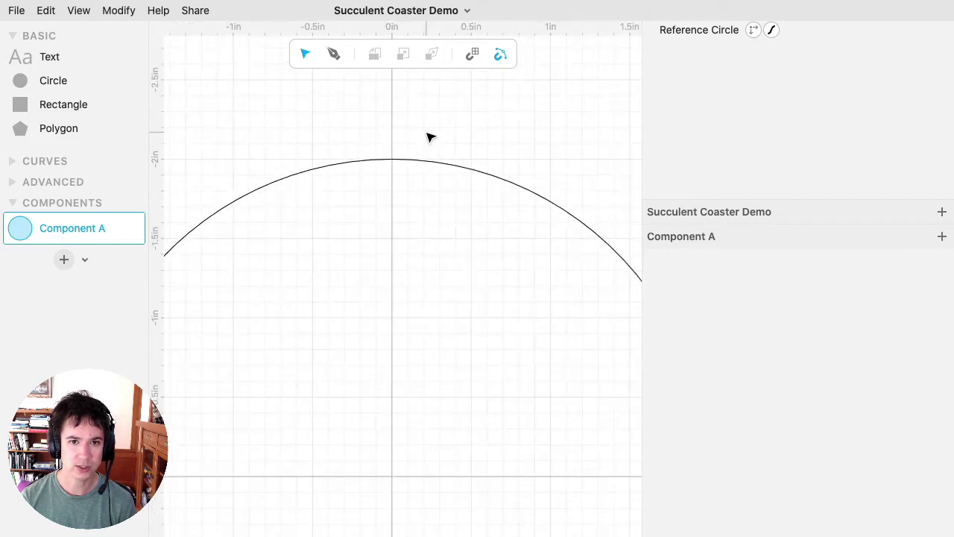
click(333, 54)
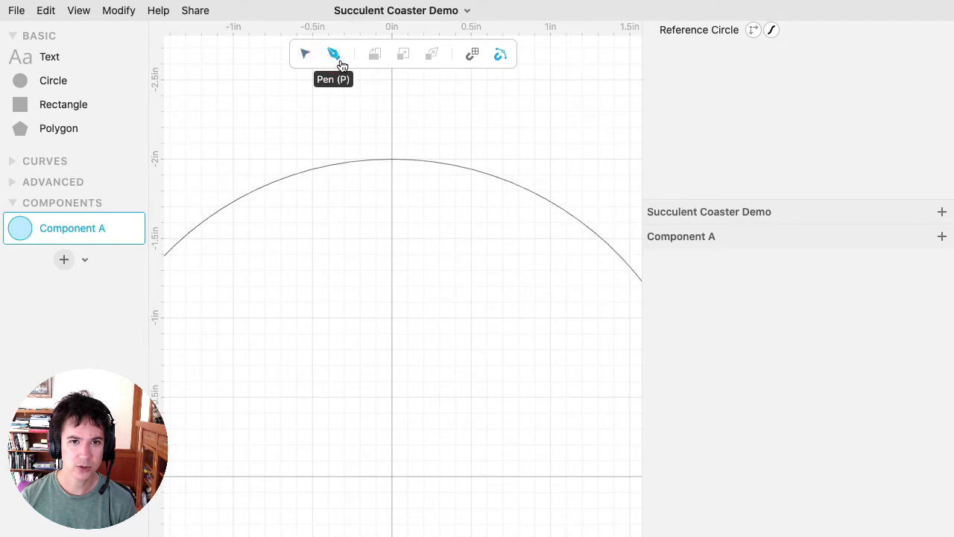
drag(391, 141, 461, 213)
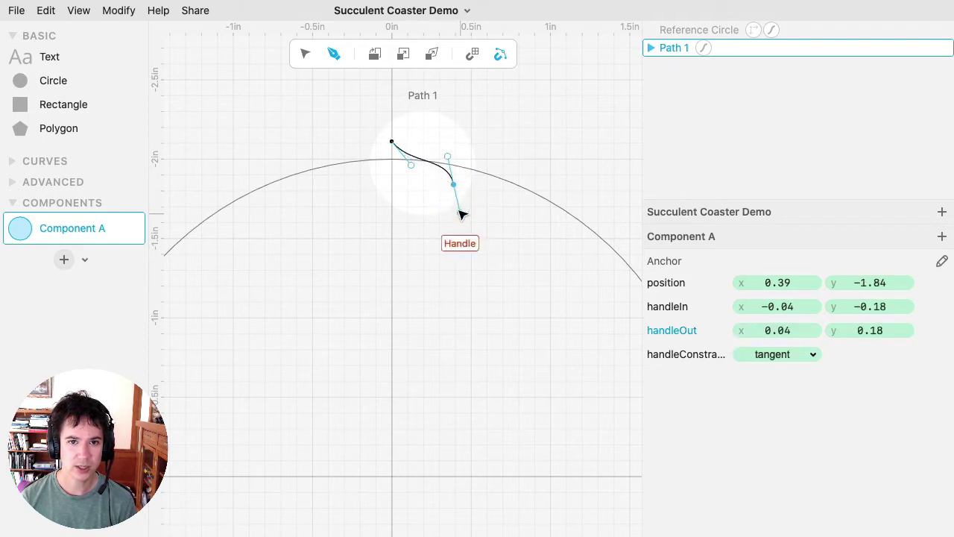
Return to the Select tool and select Path 1 to add modifiers
click(306, 56)
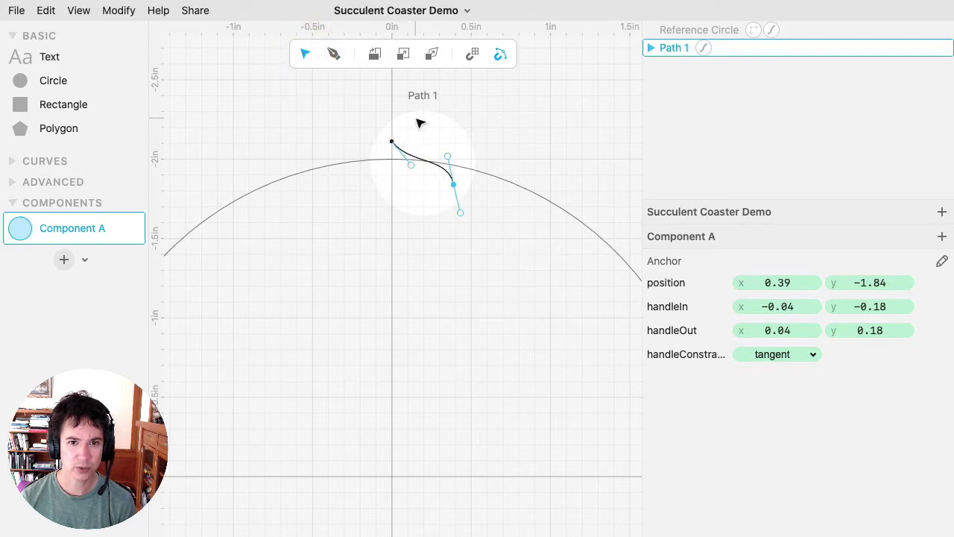
click(420, 122)
click(412, 152)
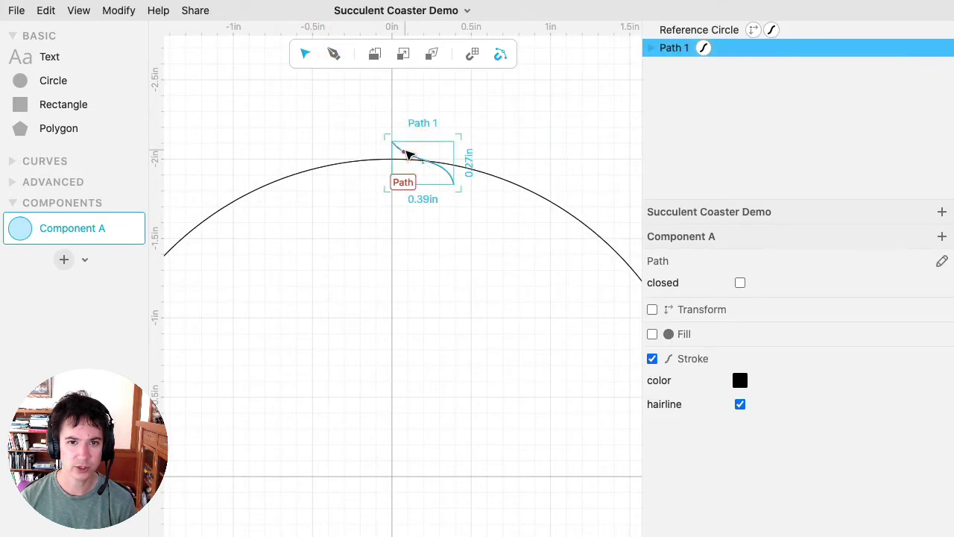
click(125, 14)
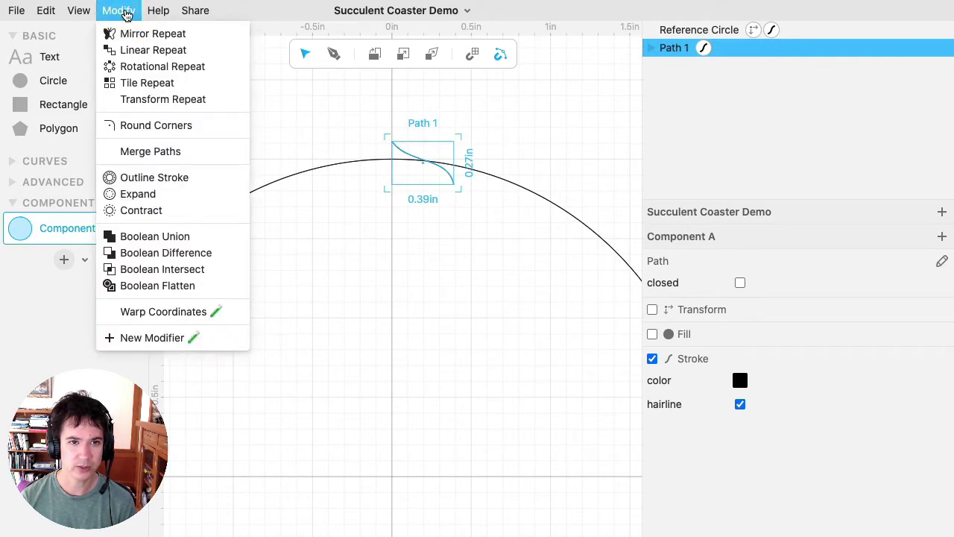
Add Mirror Repeat and Rotational Repeat modifiers to Path 1
click(132, 33)
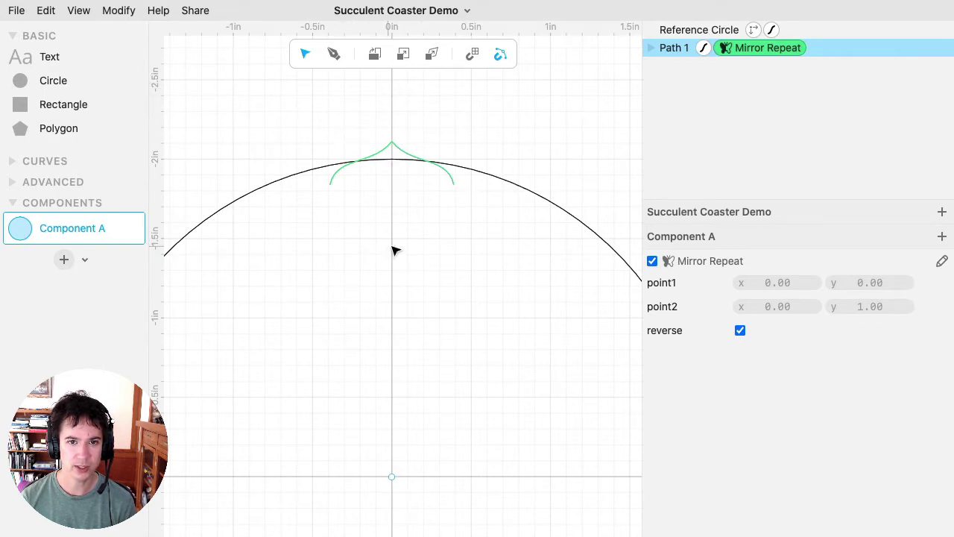
scroll(409, 207, down, 2)
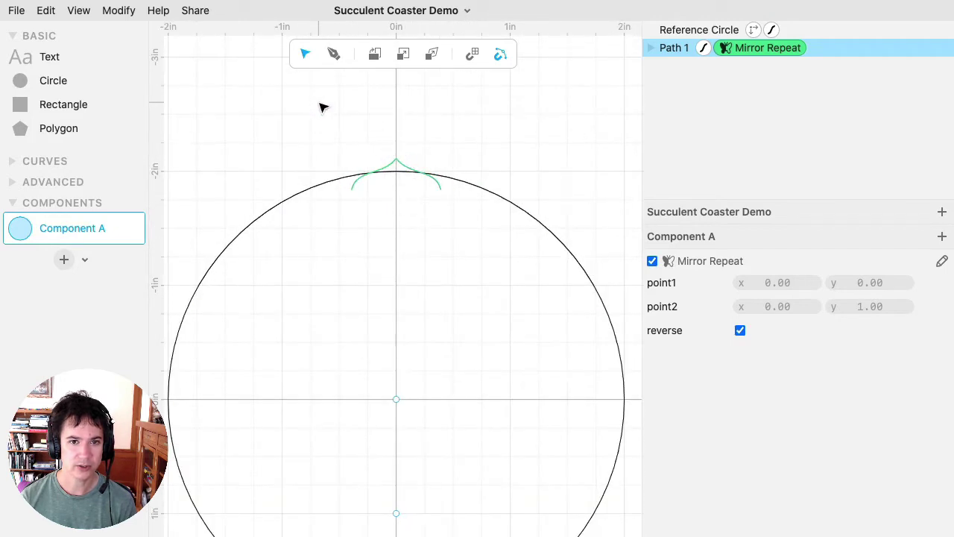
click(120, 12)
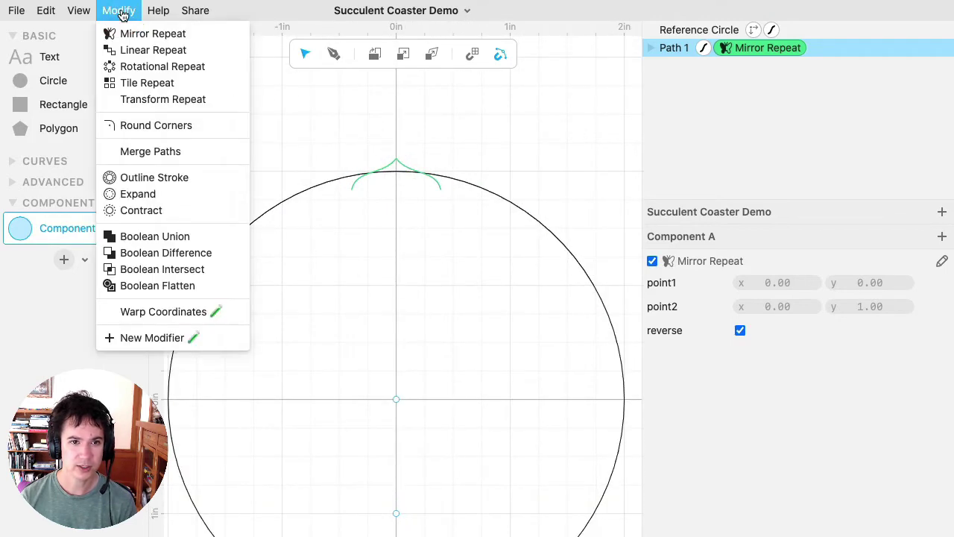
click(145, 66)
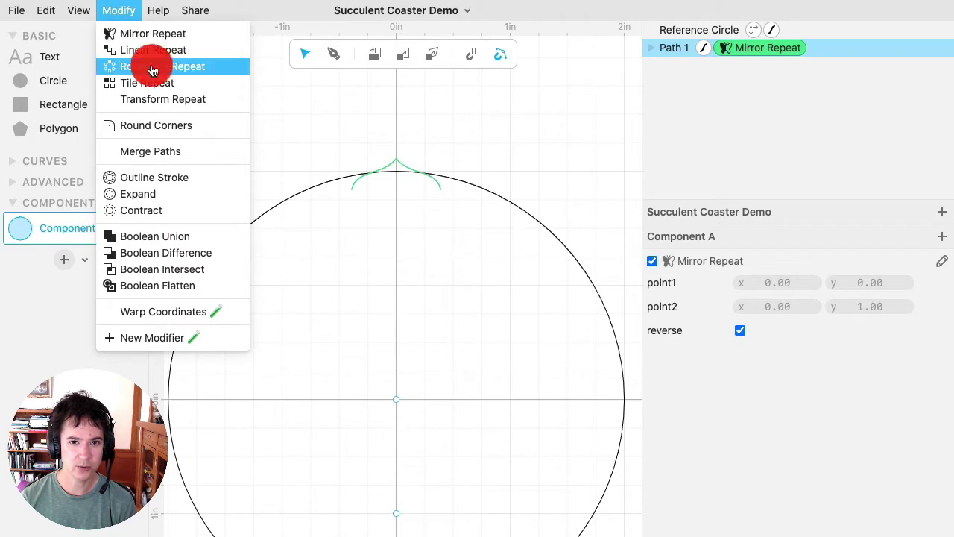
Raise the rotational repeat to 12 repetitions around the whole circle
scroll(401, 296, down, 3)
drag(430, 311, 431, 215)
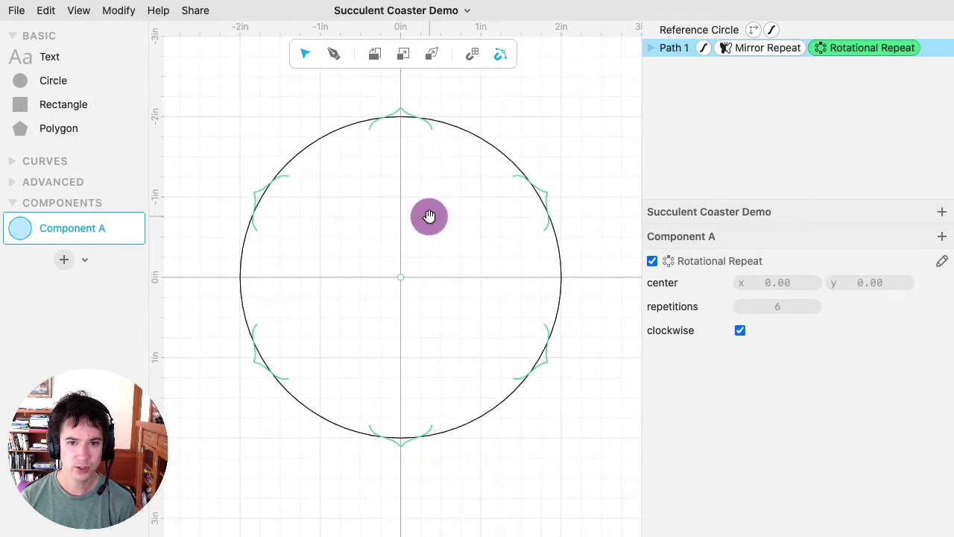
drag(777, 306, 793, 306)
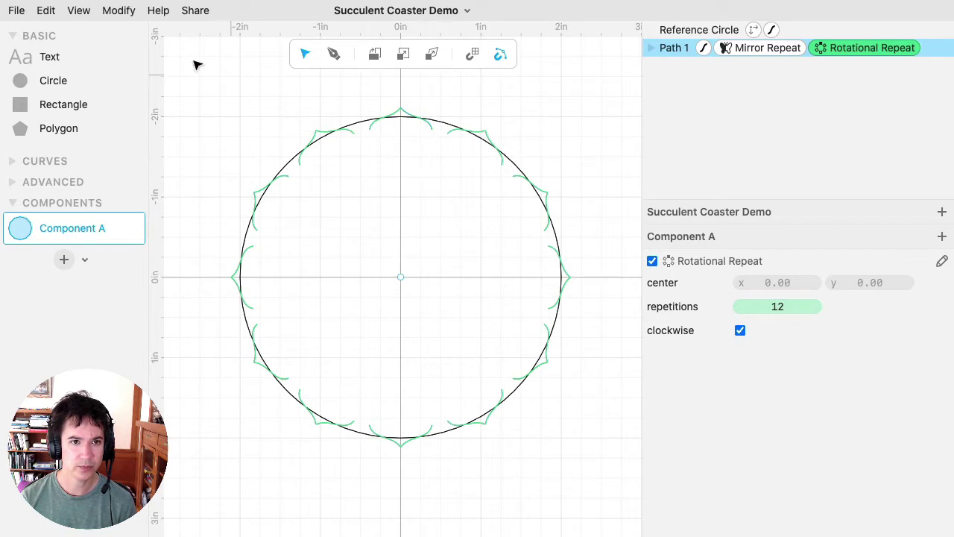
click(119, 13)
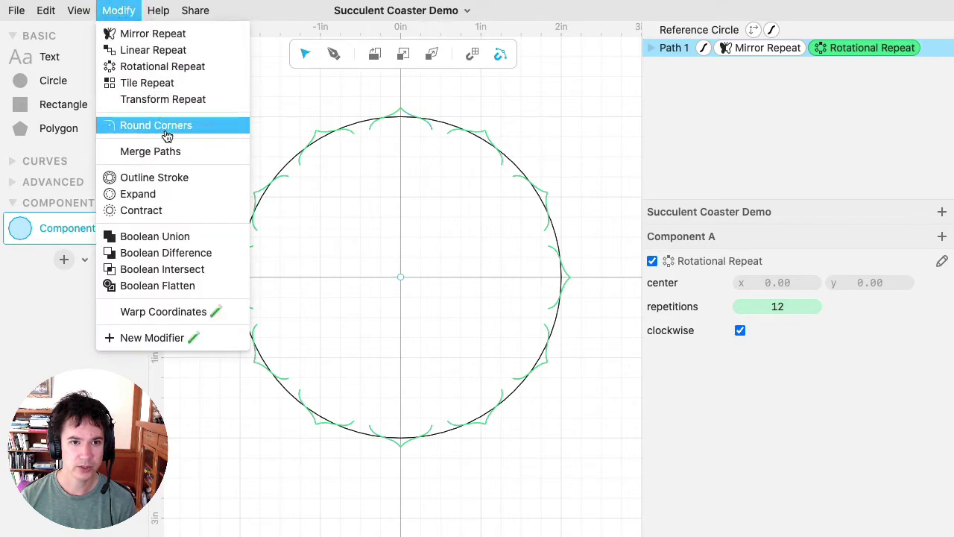
Add a Merge Paths modifier to join the repeated curves into one outline
click(170, 154)
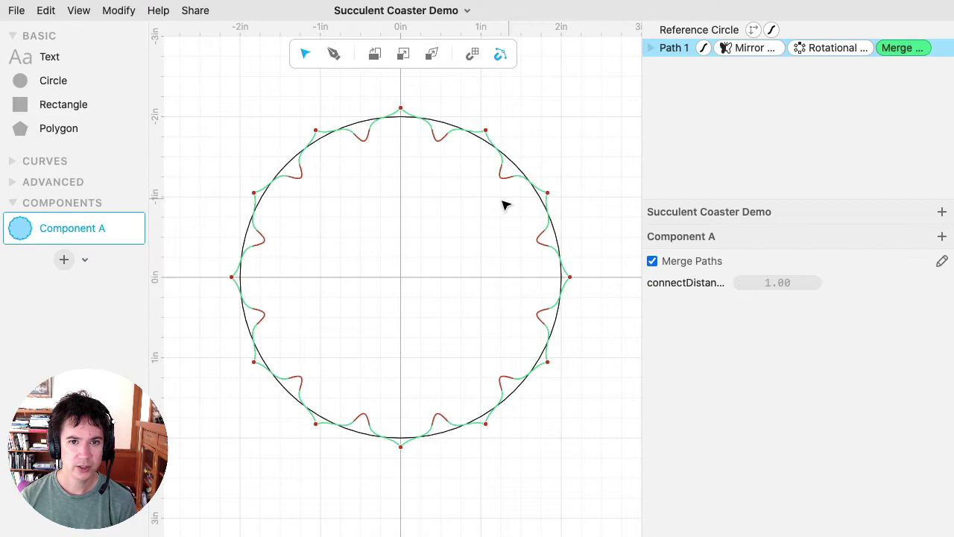
scroll(438, 161, up, 10)
drag(481, 142, 419, 269)
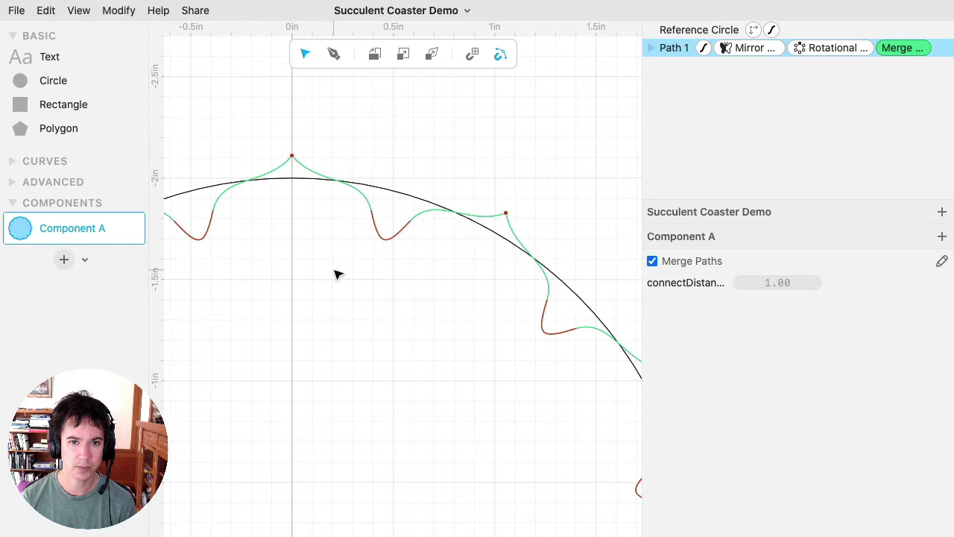
scroll(336, 276, down, 5)
scroll(336, 276, down, 2)
drag(336, 273, 383, 204)
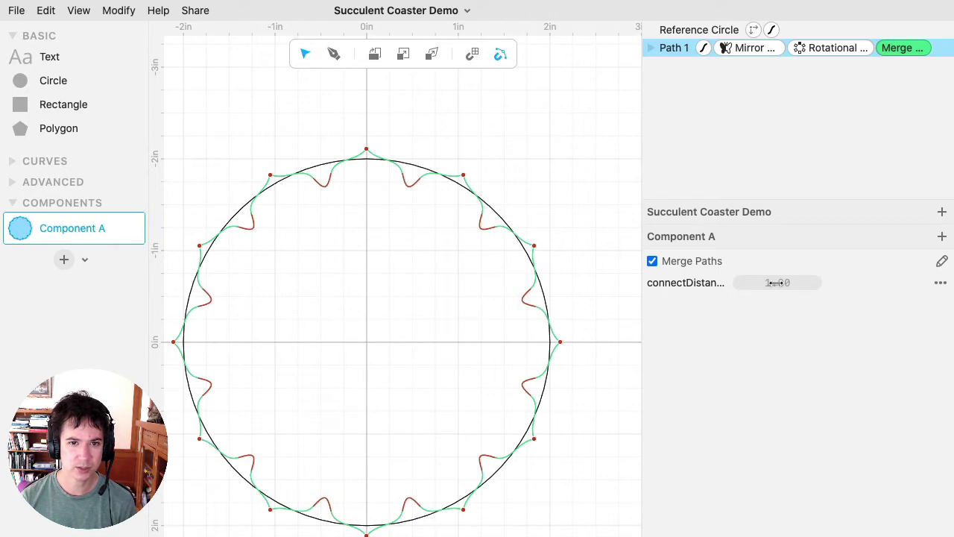
Adjust the merge connectDistance, trying 0.15 and settling near 1.01
drag(777, 283, 743, 283)
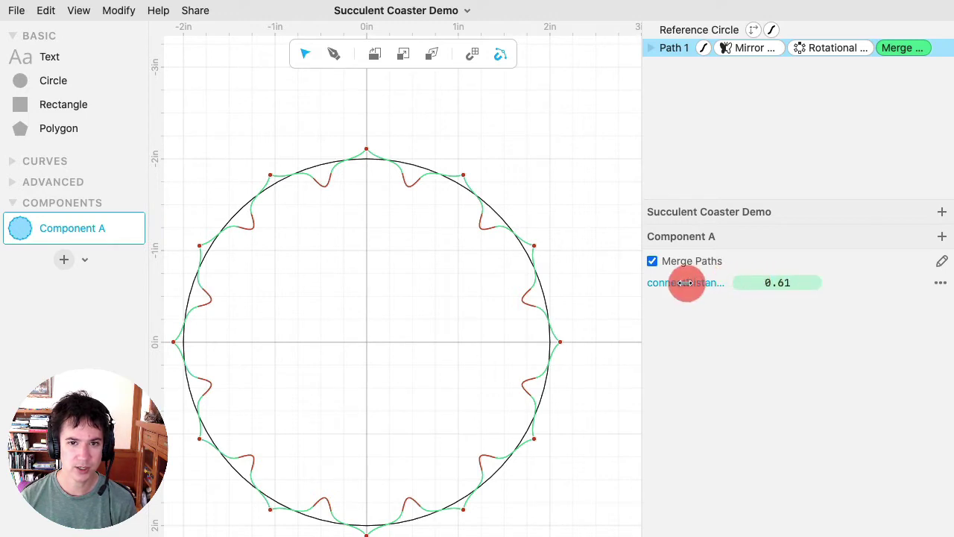
drag(686, 283, 586, 278)
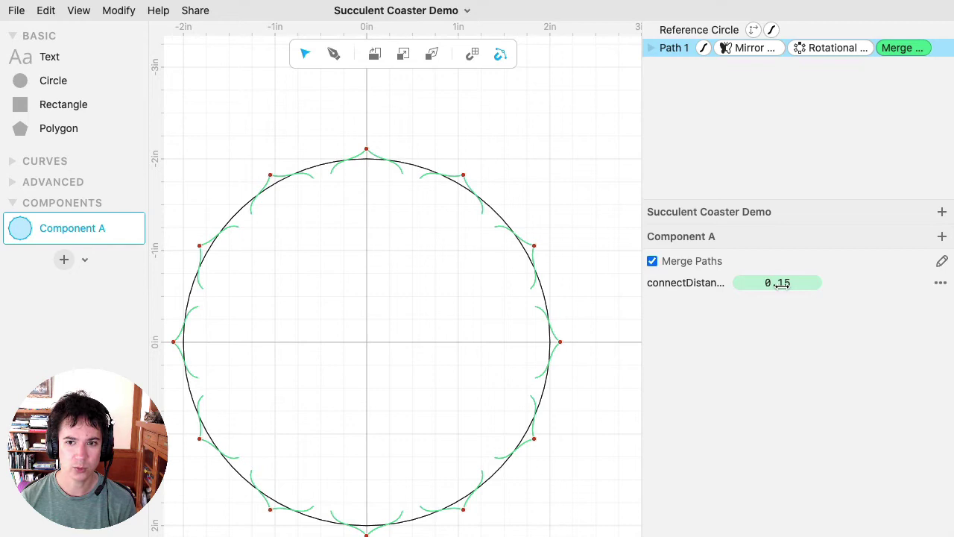
drag(782, 283, 835, 283)
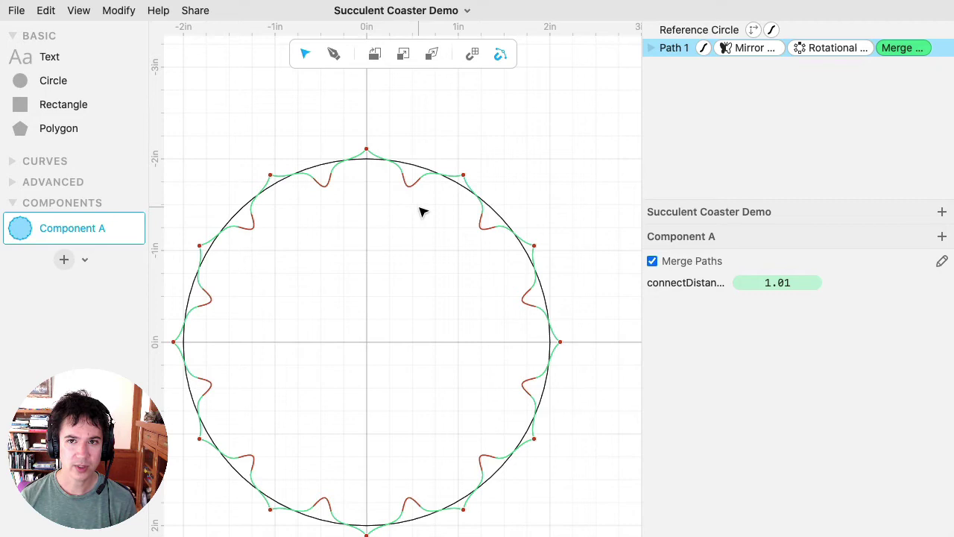
Hide the Reference Circle and select the scalloped path
click(835, 31)
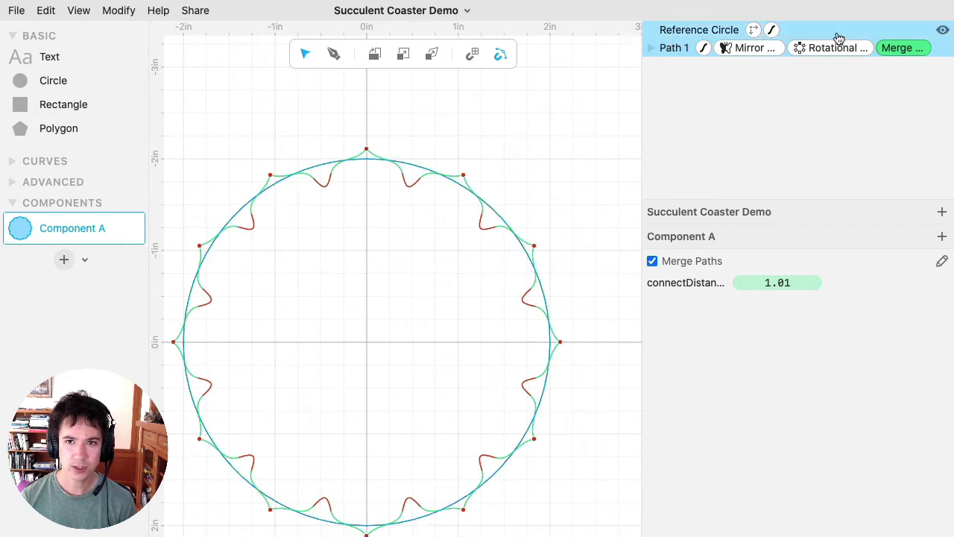
click(943, 33)
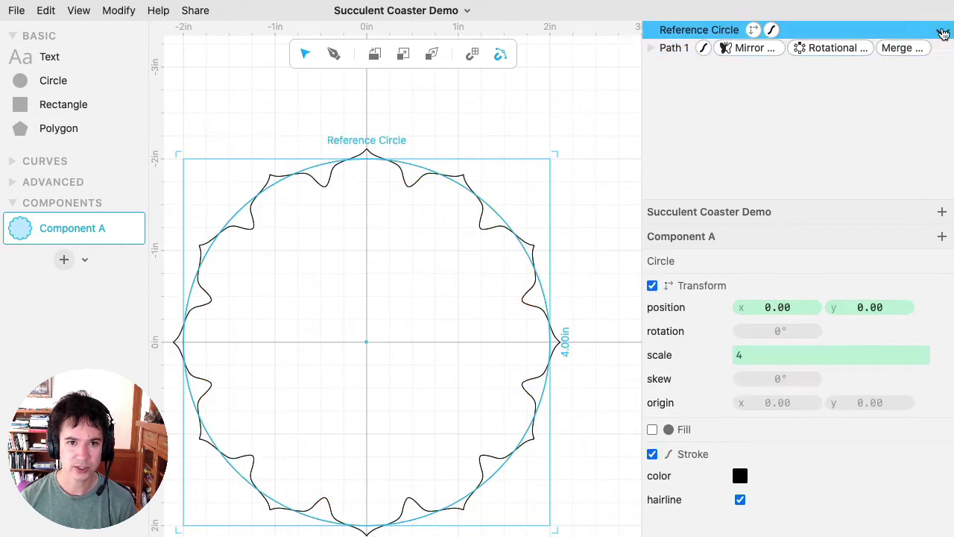
click(532, 114)
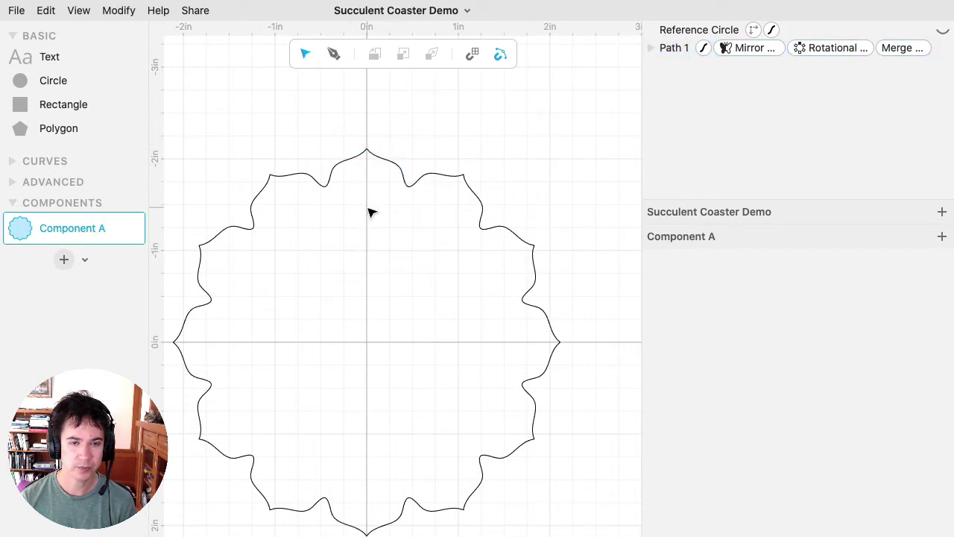
click(387, 163)
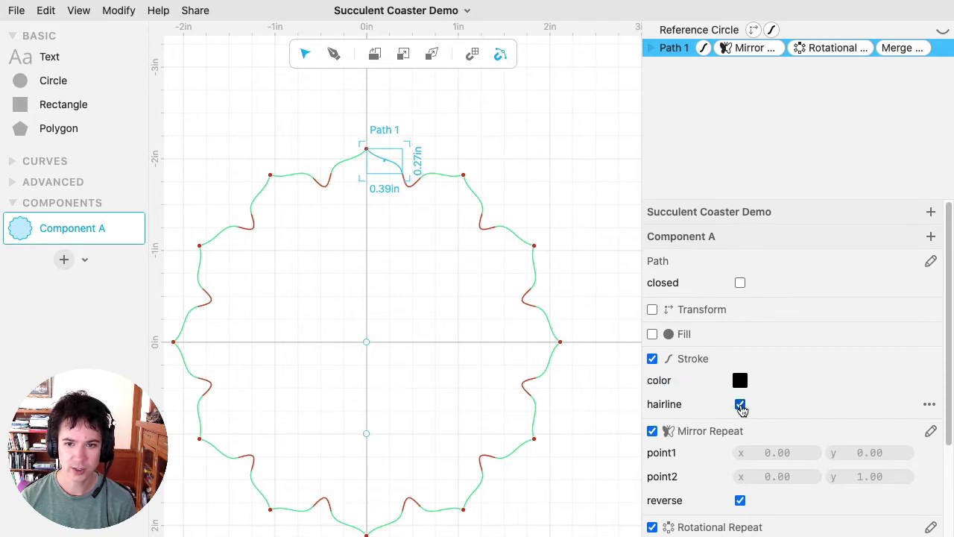
Turn off hairline and set the outline's stroke width to 0.20
click(740, 405)
scroll(775, 339, down, 3)
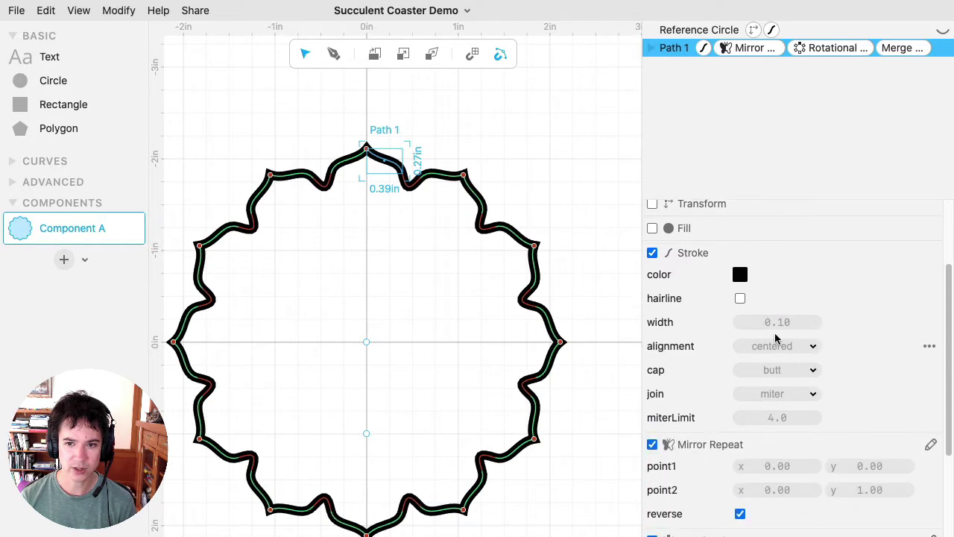
mouse_move(773, 322)
mouse_down()
mouse_move(804, 325)
mouse_move(783, 324)
mouse_move(800, 322)
mouse_move(790, 321)
mouse_up()
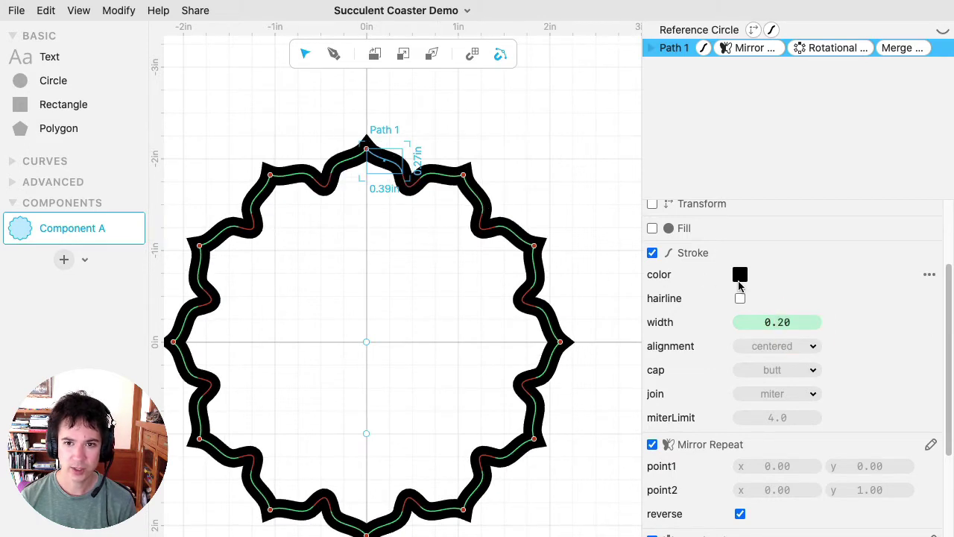
Enable a white fill on the scalloped path
click(652, 229)
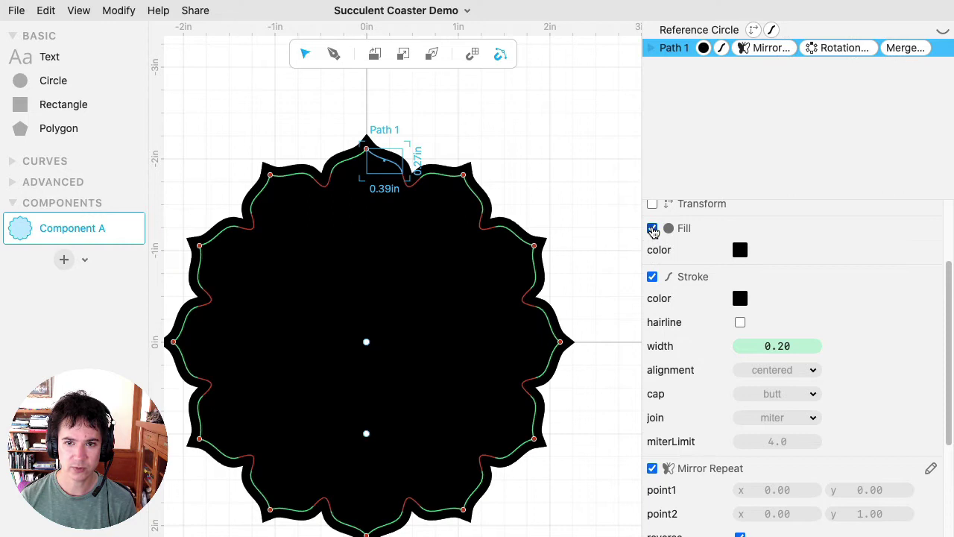
click(740, 250)
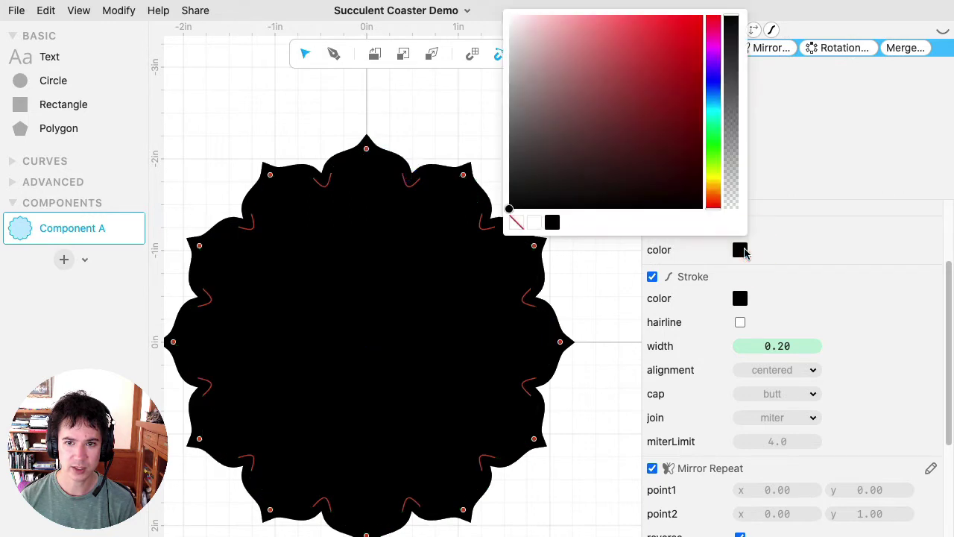
click(536, 224)
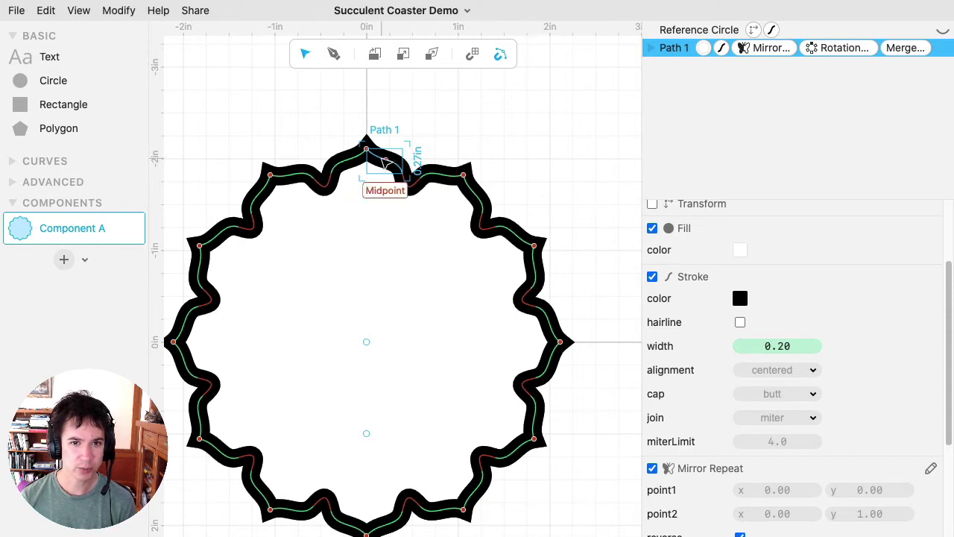
Turn off geometry snapping and lengthen the top and next anchors' handles
scroll(379, 156, up, 5)
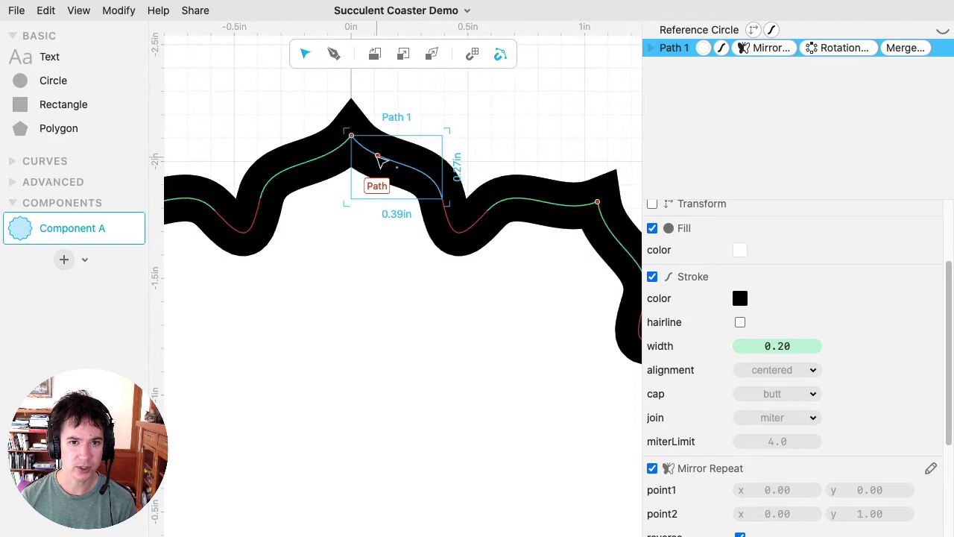
click(388, 162)
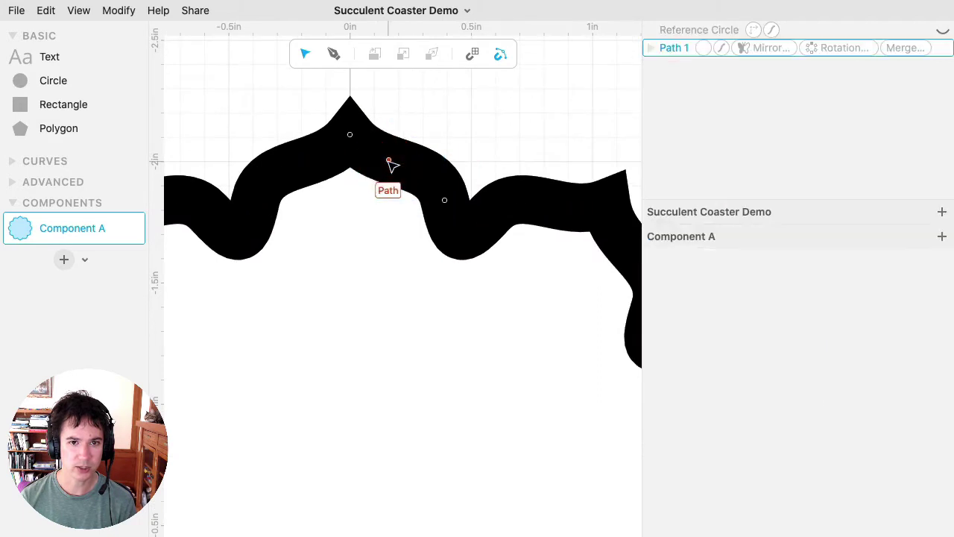
click(351, 134)
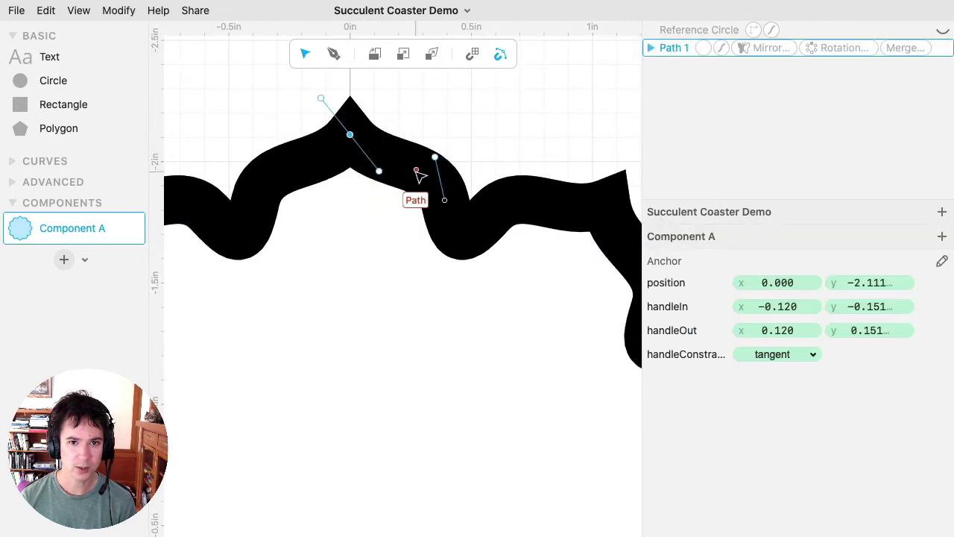
mouse_move(379, 172)
mouse_down()
mouse_move(397, 193)
mouse_move(405, 181)
mouse_move(393, 185)
mouse_up()
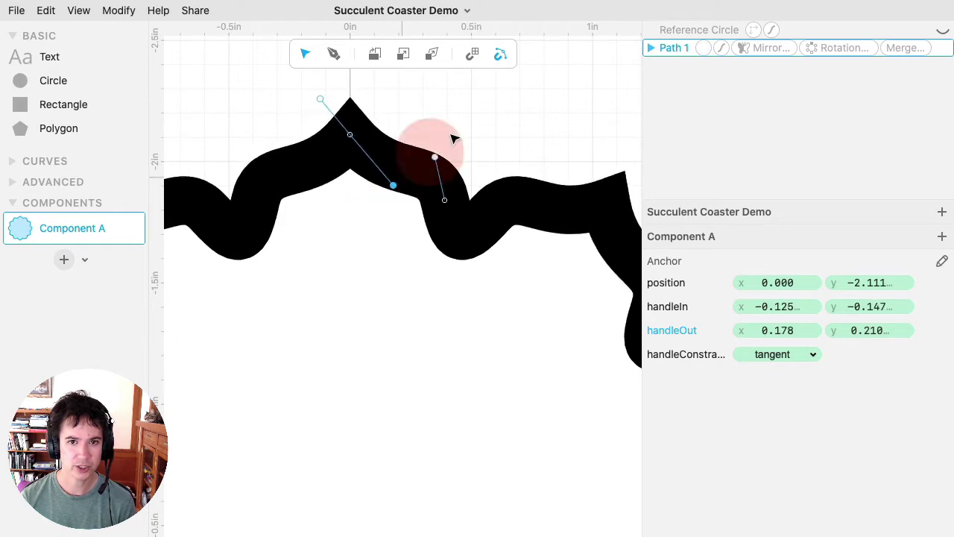
click(499, 60)
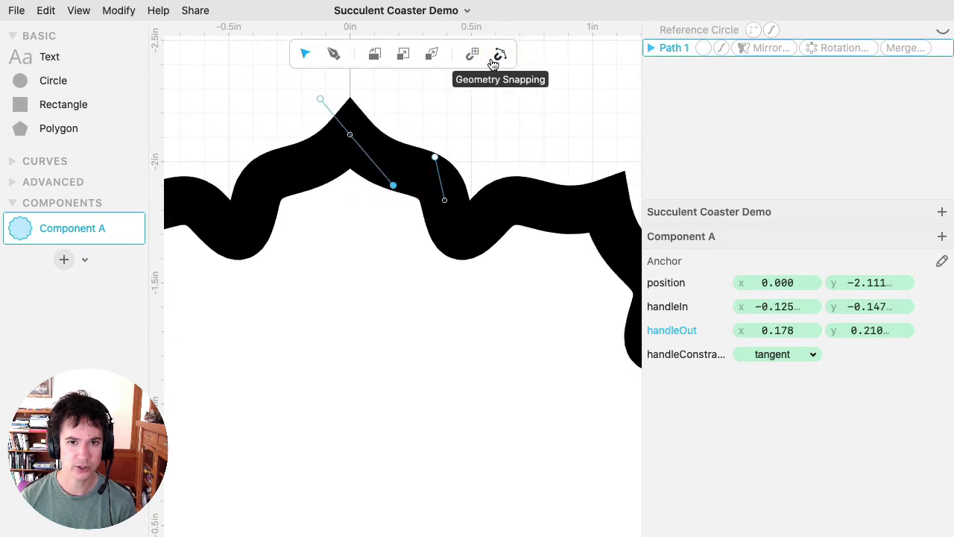
click(435, 157)
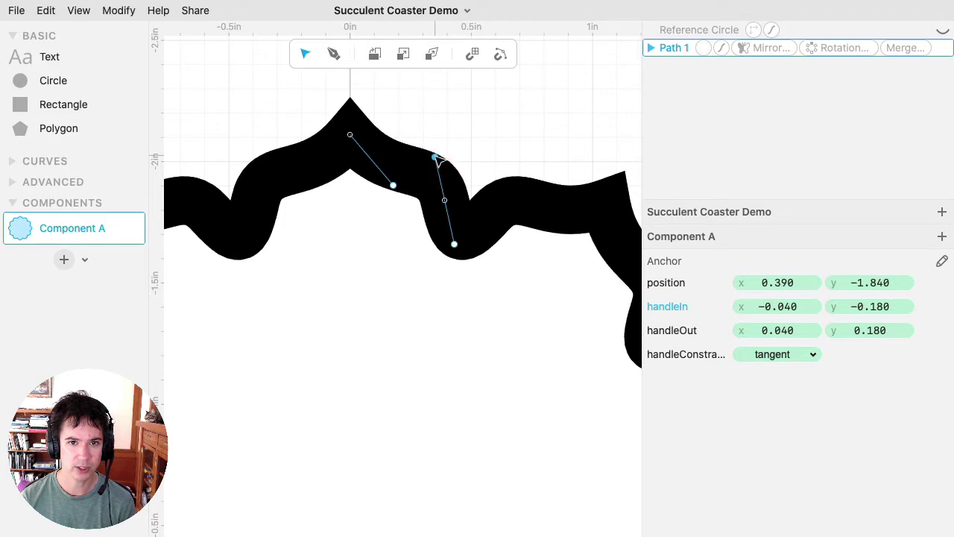
click(454, 244)
drag(455, 244, 482, 251)
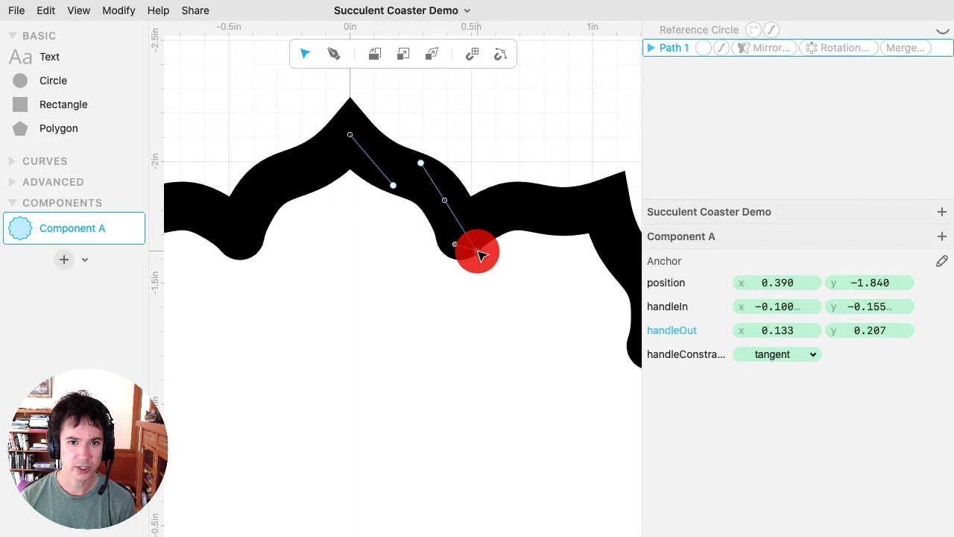
Move the notch anchor to about 0.39, −1.81 and shorten the peak's handle
scroll(482, 252, down, 2)
click(455, 217)
drag(458, 220, 464, 231)
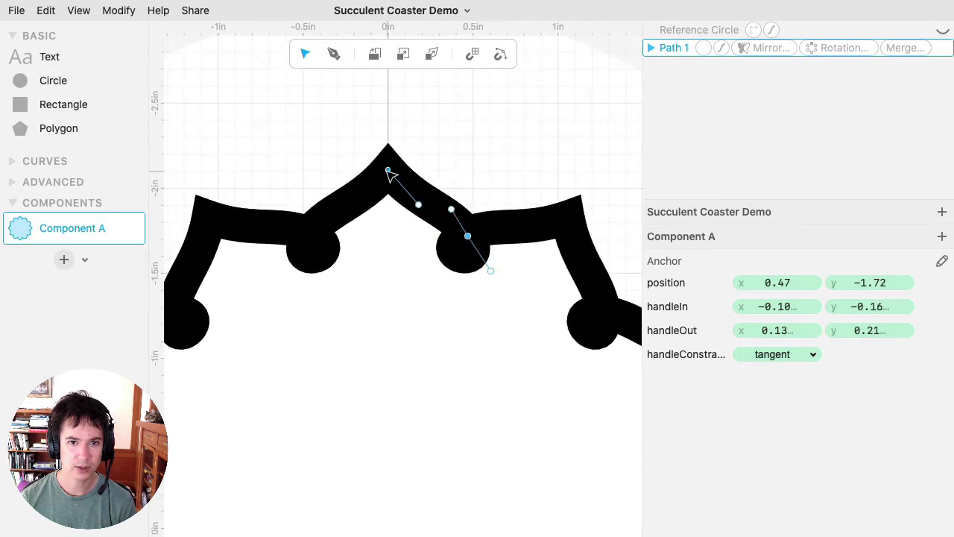
click(387, 171)
drag(419, 206, 414, 205)
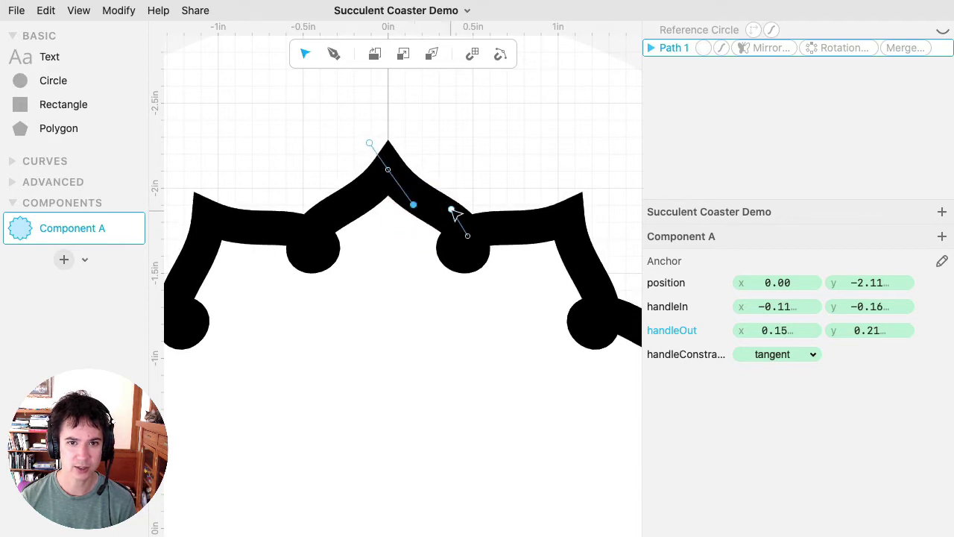
click(452, 210)
mouse_move(468, 238)
mouse_down()
mouse_move(471, 231)
mouse_move(457, 225)
mouse_up()
scroll(458, 224, down, 5)
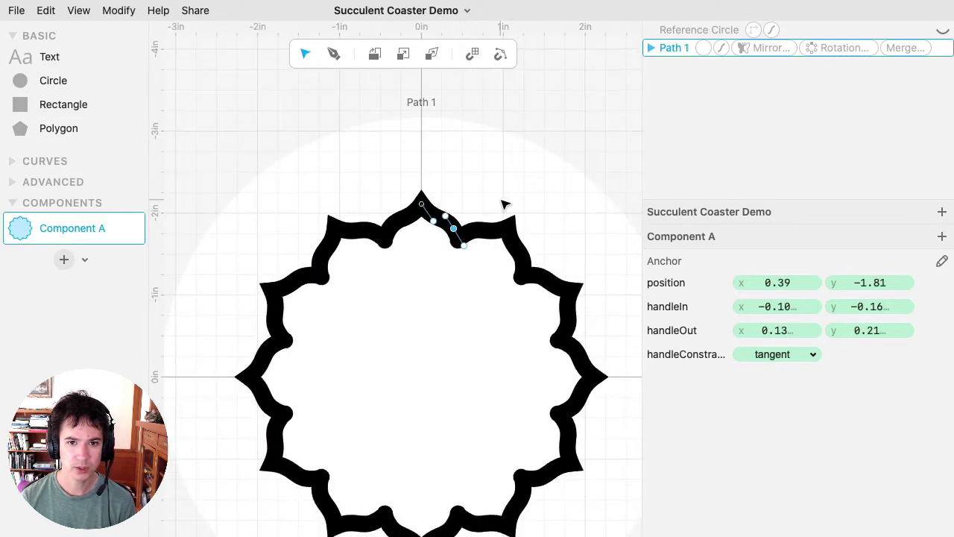
drag(504, 204, 464, 142)
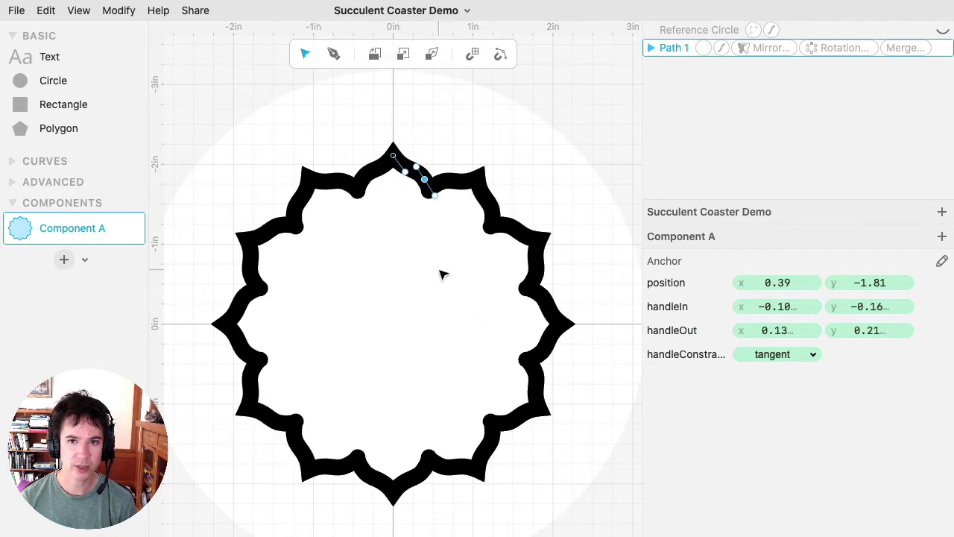
Add a Transform Repeat modifier to Path 1 with position offset 0
click(674, 46)
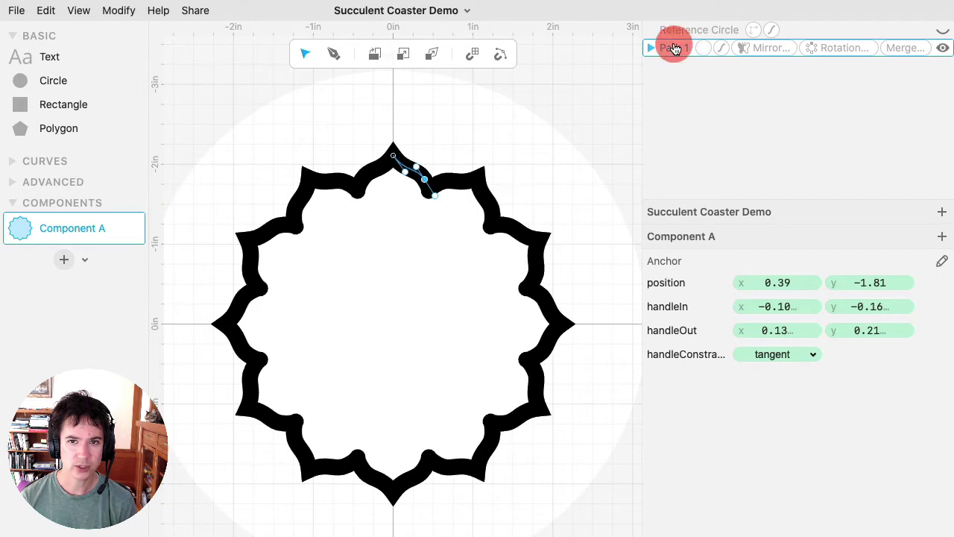
click(117, 11)
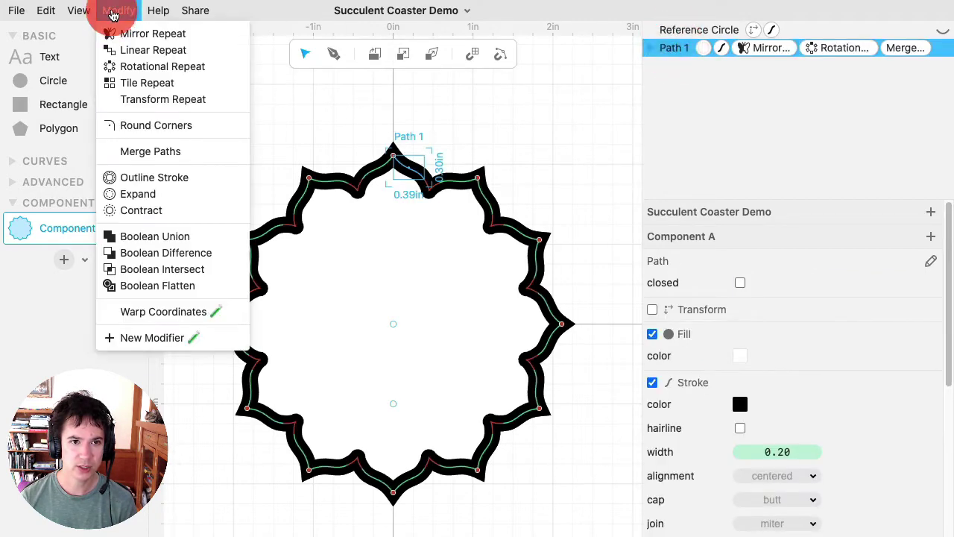
click(137, 100)
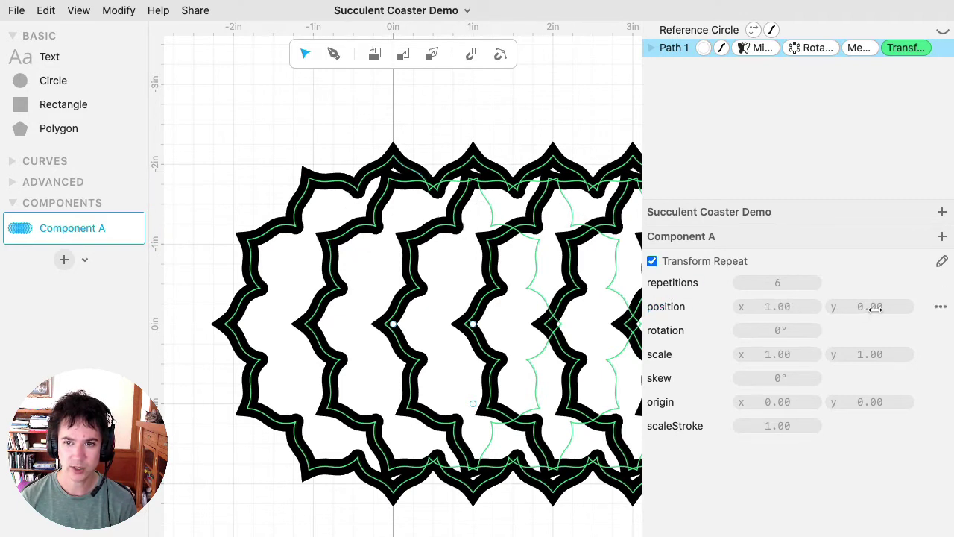
click(786, 305)
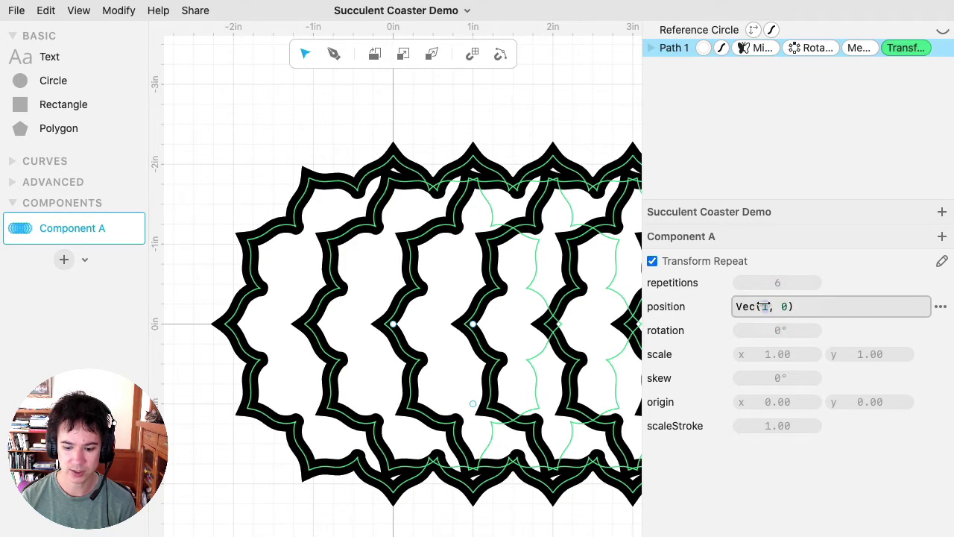
text(0)
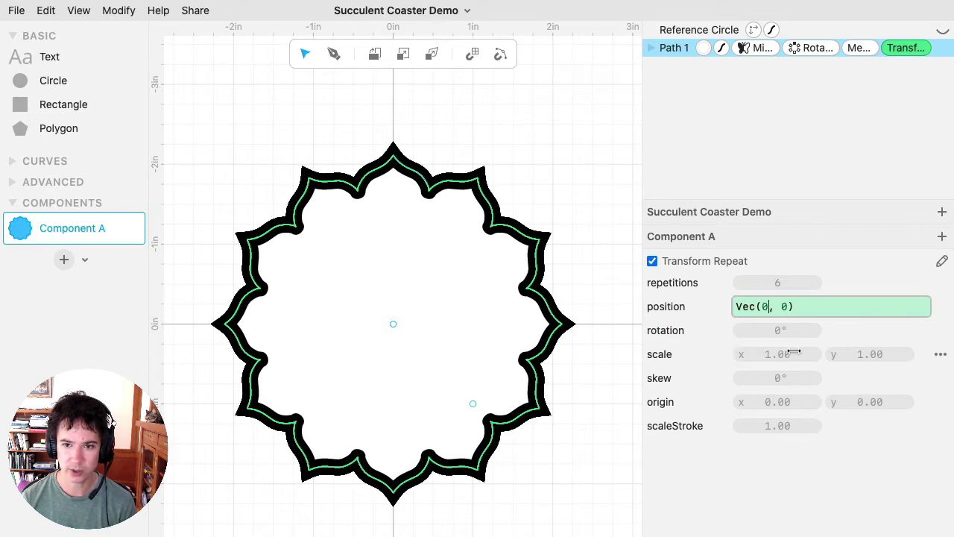
Scale the repeated copies to about 0.91, forming nested concentric flower rings
mouse_move(783, 354)
mouse_down()
mouse_move(739, 354)
mouse_move(767, 354)
mouse_up()
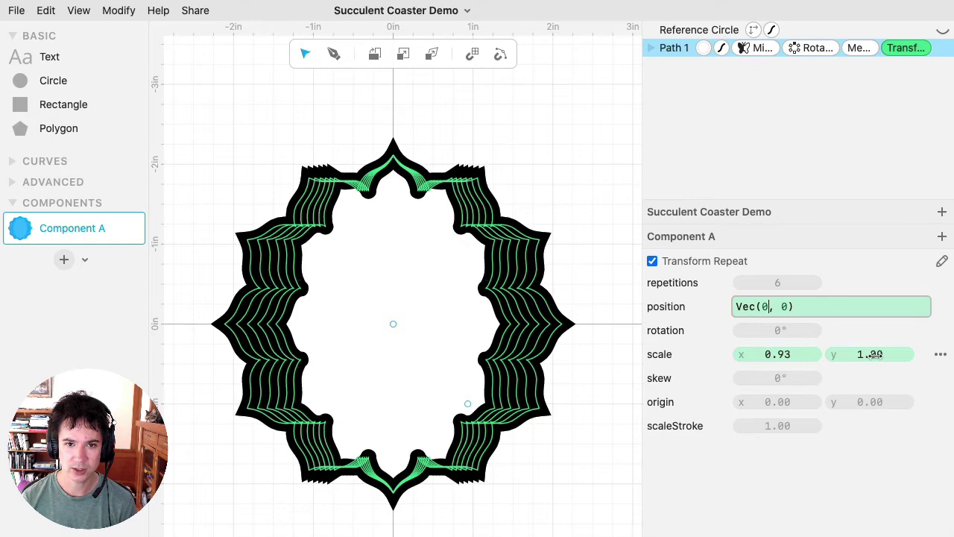
drag(873, 354, 852, 356)
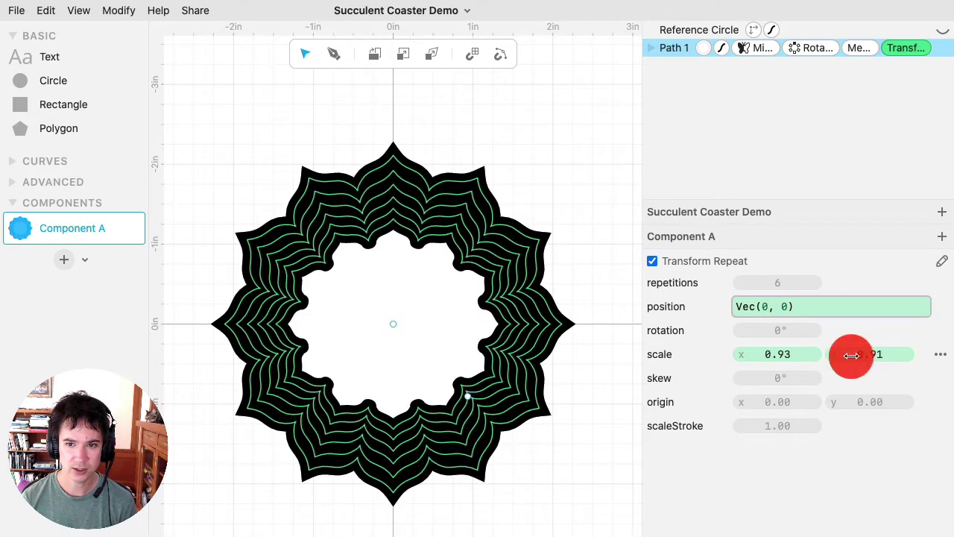
drag(785, 354, 766, 352)
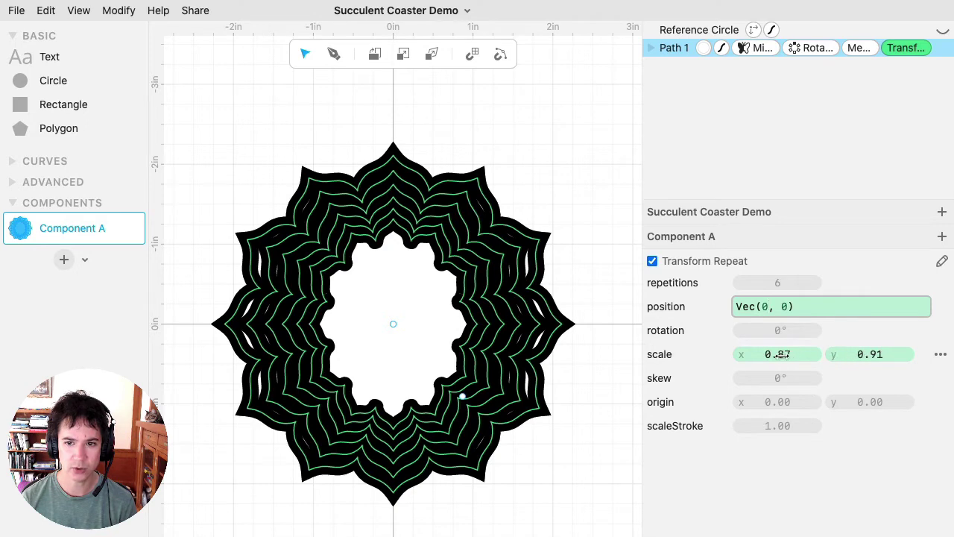
click(921, 354)
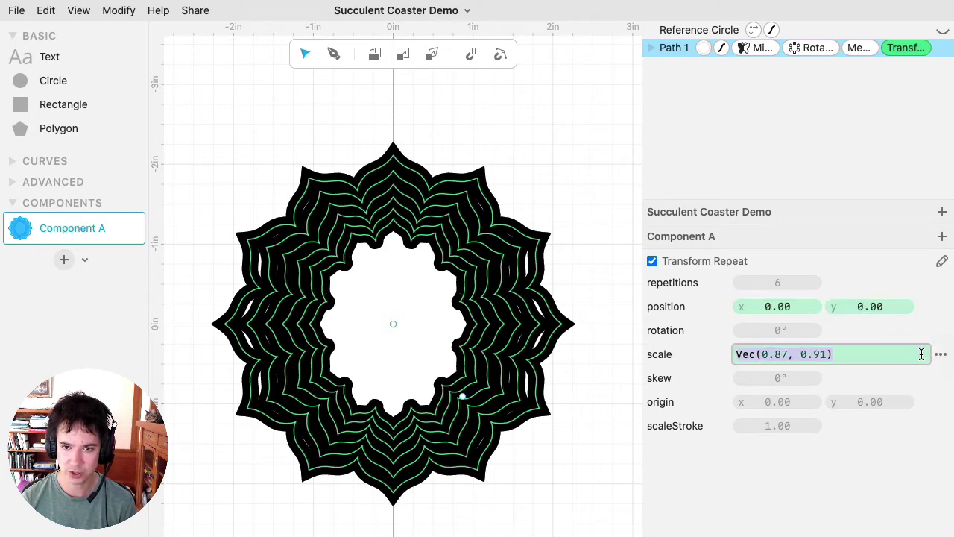
text(0.90)
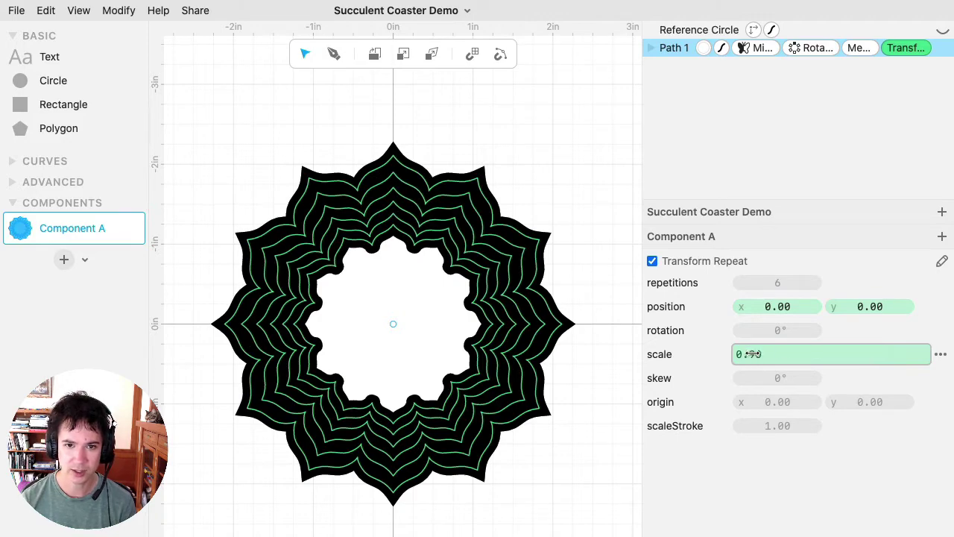
drag(753, 354, 730, 355)
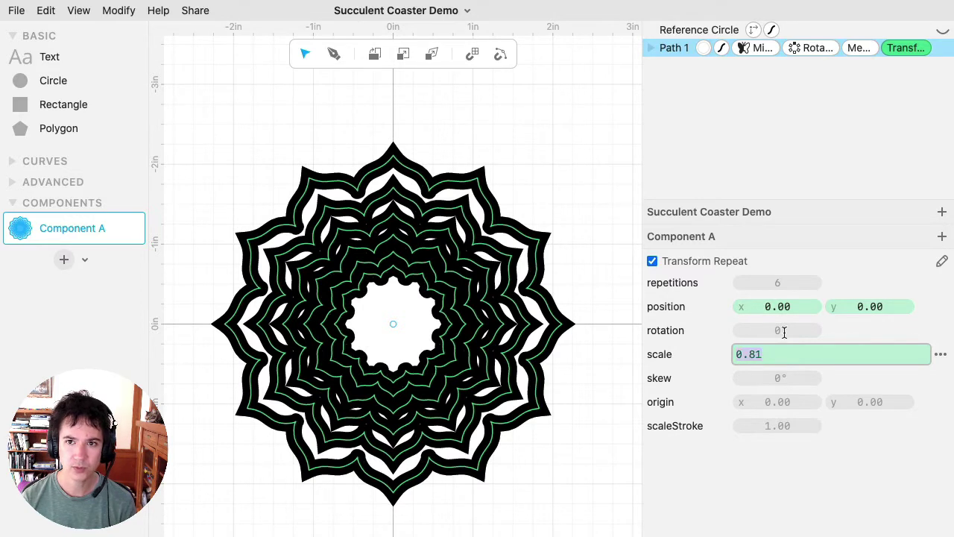
Thin the path's stroke width from 0.20 to 0.10
click(720, 48)
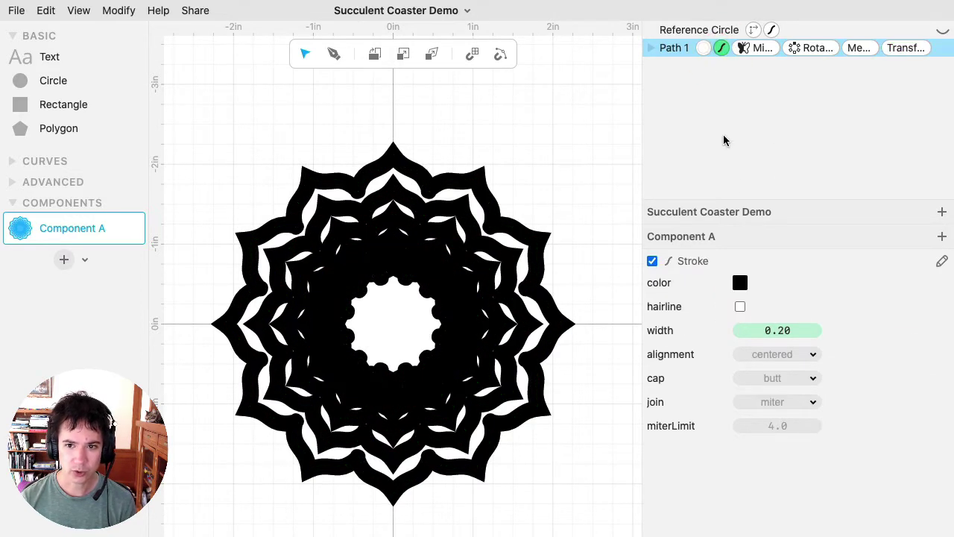
drag(777, 330, 754, 331)
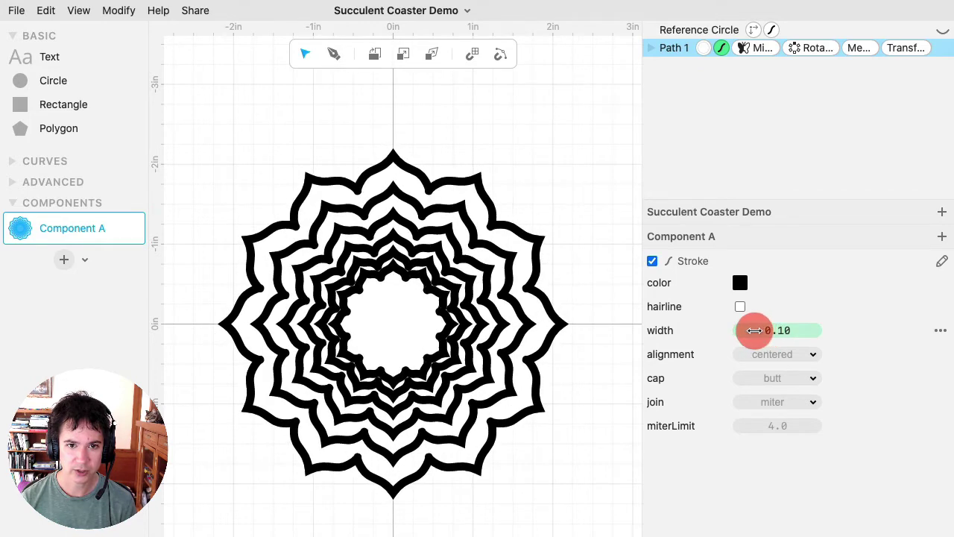
click(903, 50)
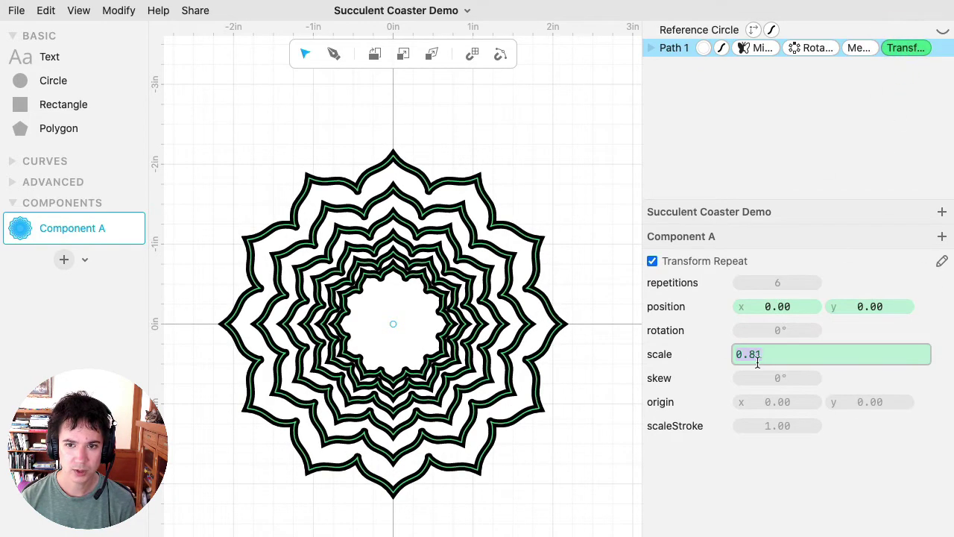
Set Transform Repeat rotation to 360/12/2 (15°) and scale to about 0.88
drag(757, 362, 805, 332)
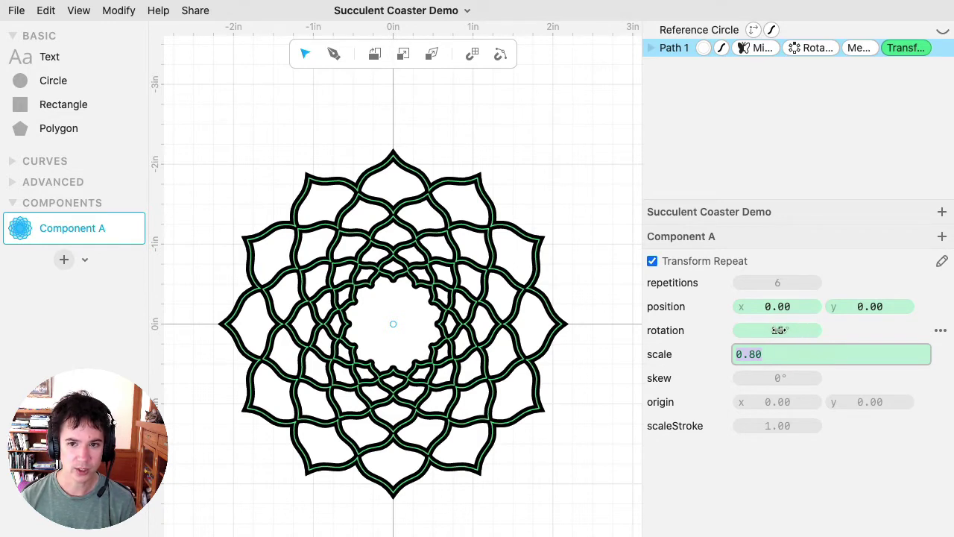
click(812, 50)
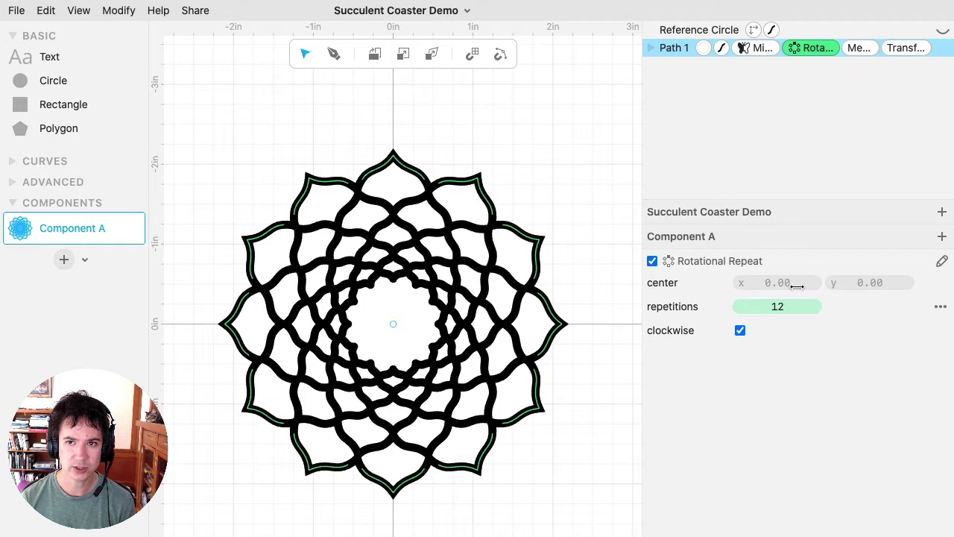
click(908, 48)
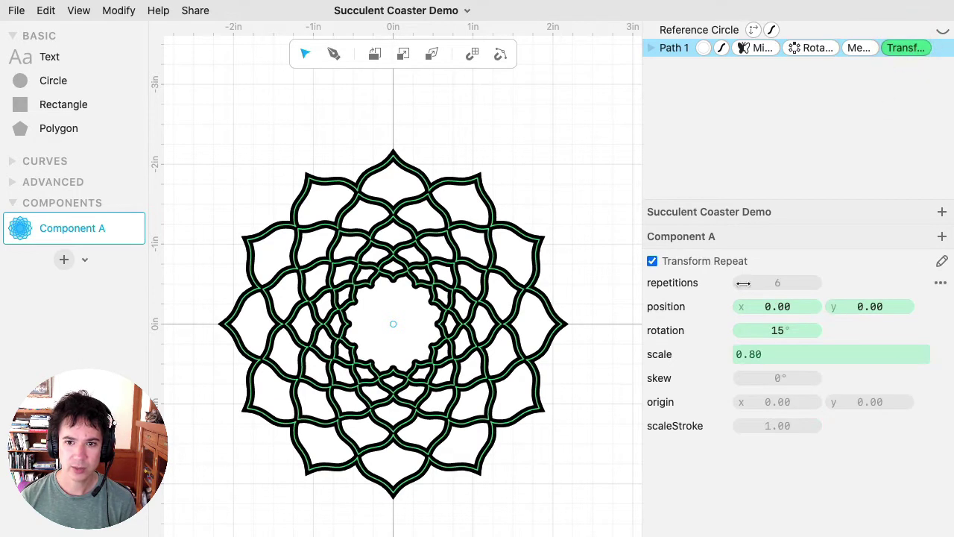
click(774, 329)
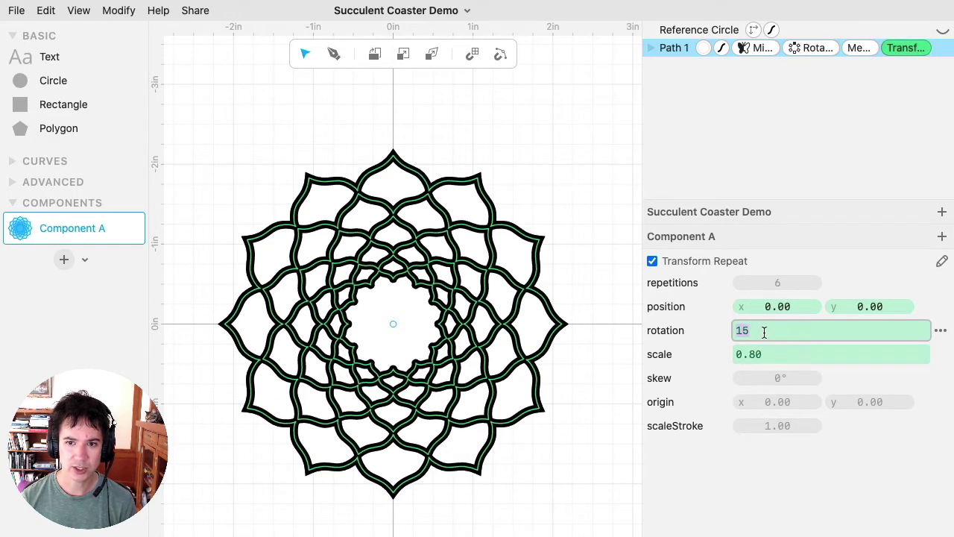
text(3)
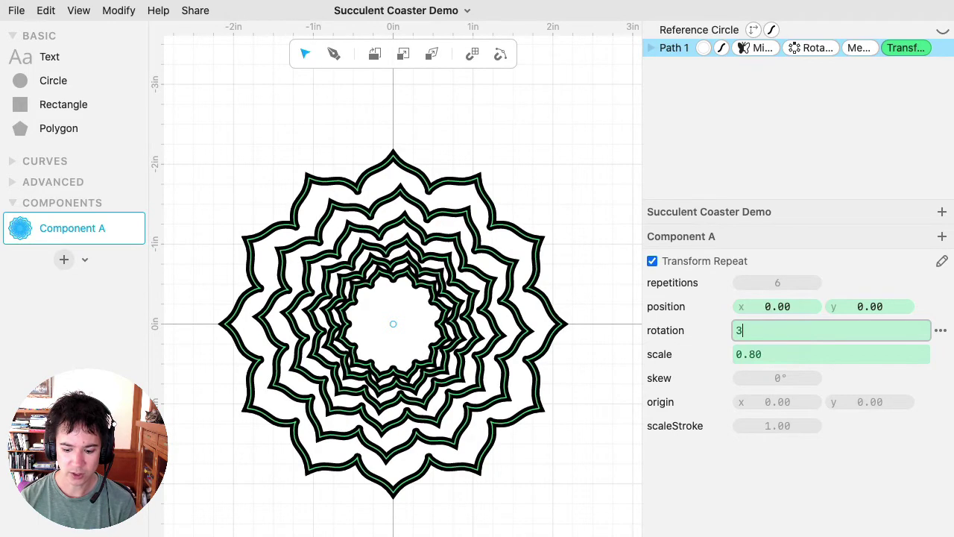
text(60/12)
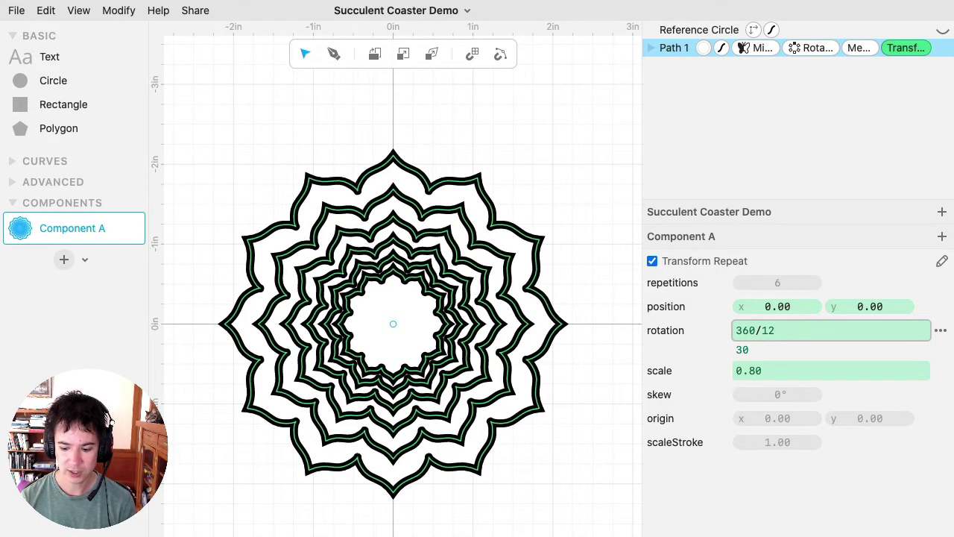
text(/2)
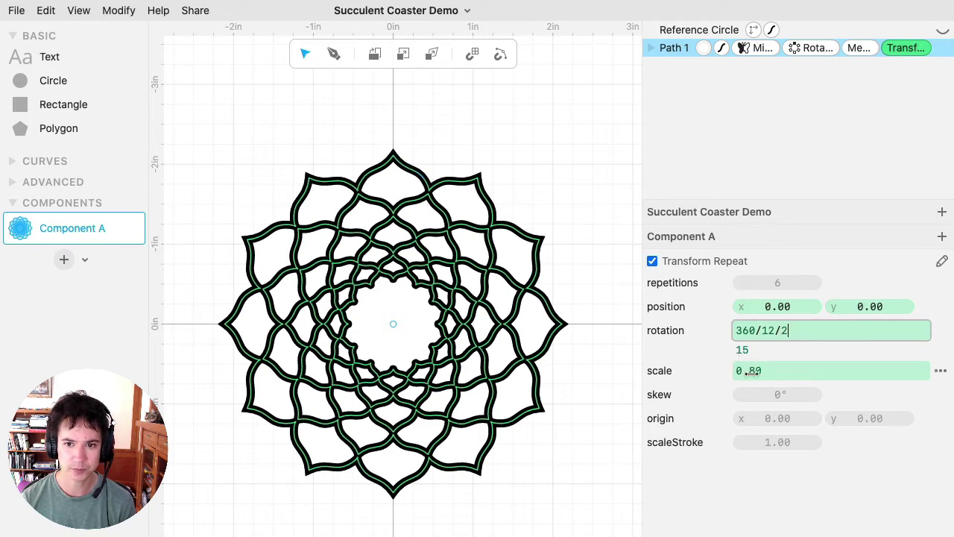
drag(751, 370, 768, 371)
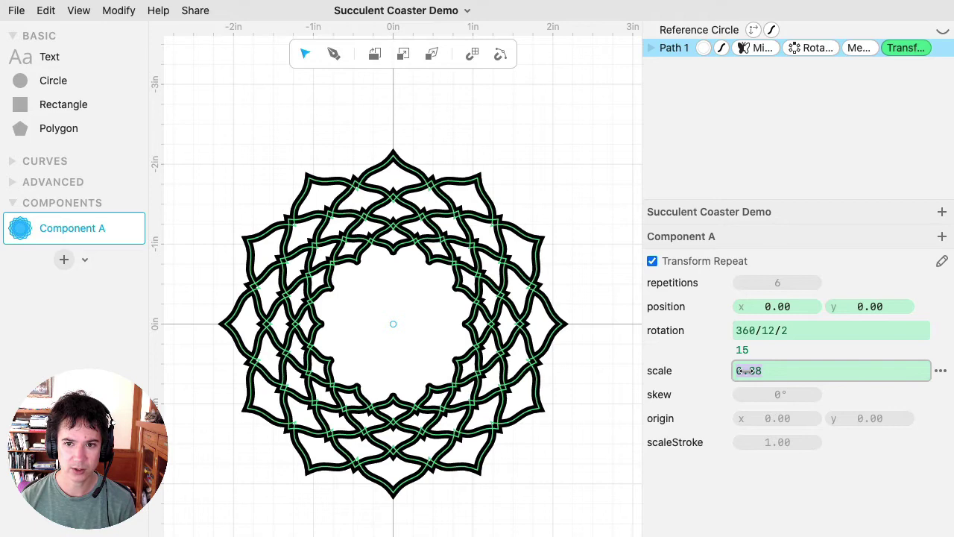
Increase Transform Repeat copies from 6 to 11, keeping stroke width at 0.10
drag(780, 282, 785, 283)
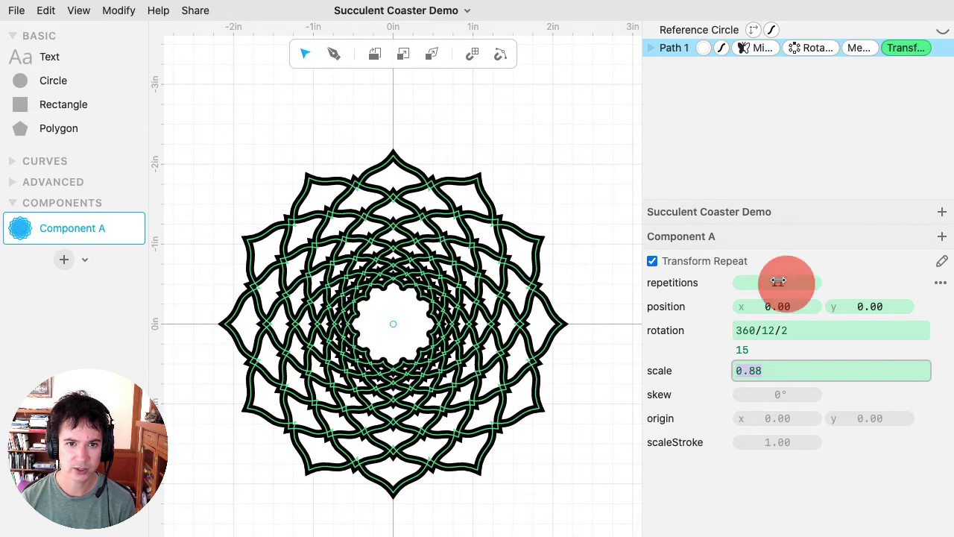
click(550, 171)
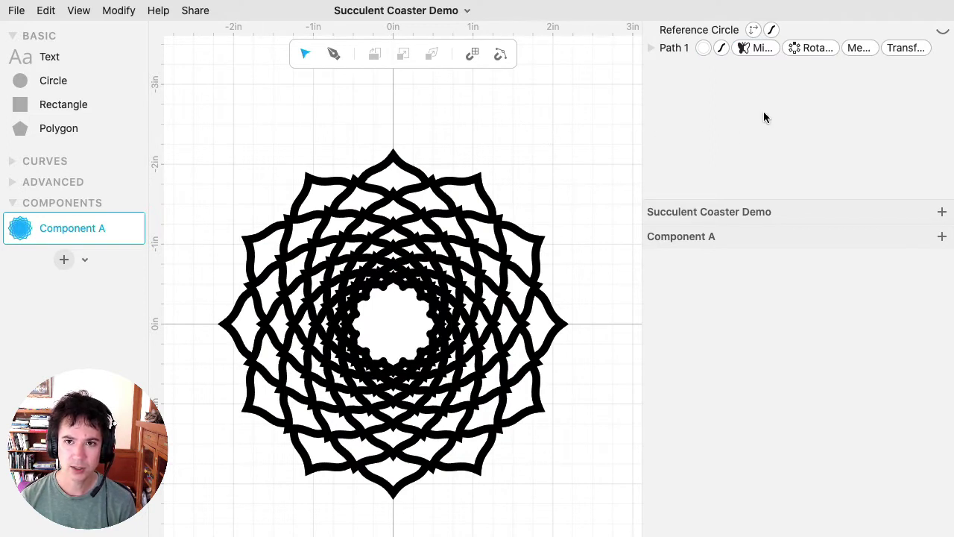
click(724, 52)
drag(777, 331, 779, 333)
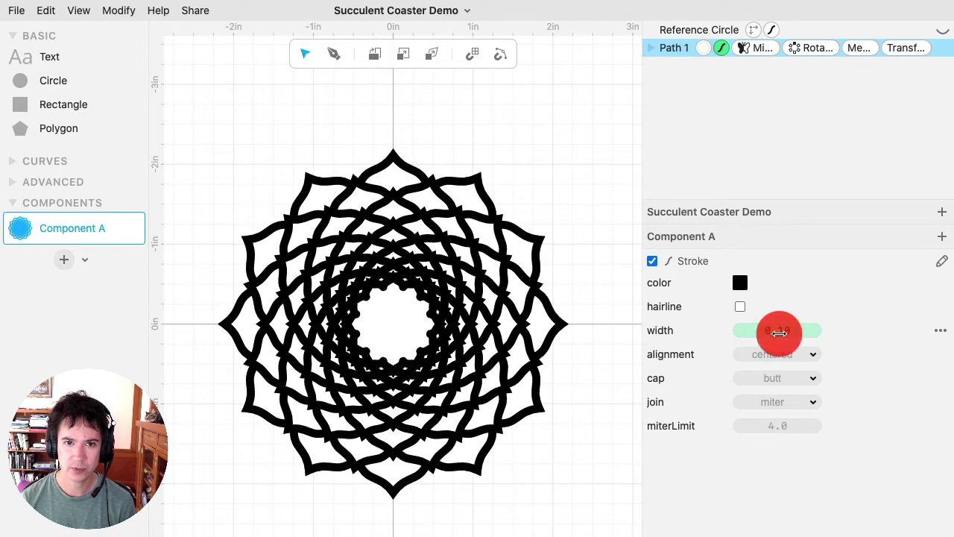
Drag the top petal anchor's handle, moving the notch anchor to 0.33, −1.85
click(406, 170)
click(393, 155)
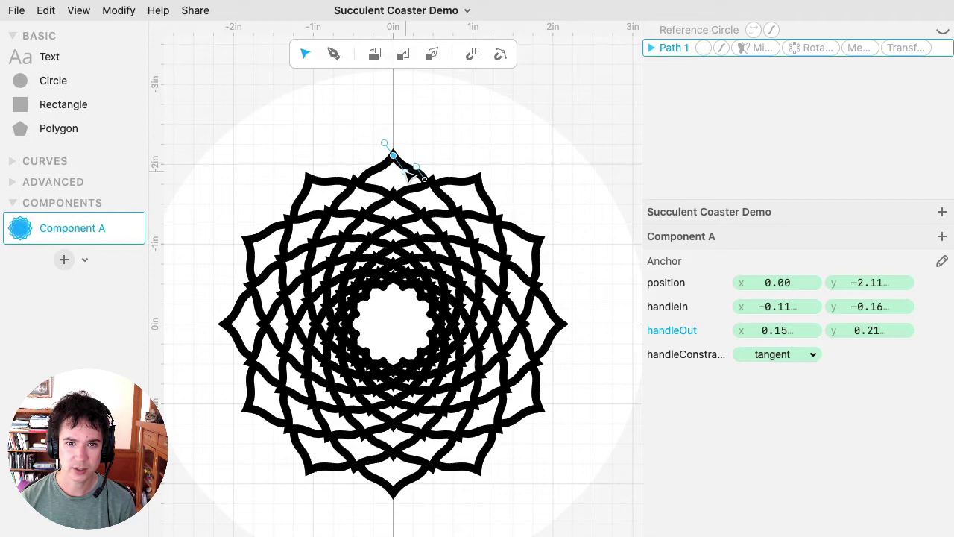
mouse_move(405, 171)
mouse_down()
mouse_move(428, 183)
mouse_move(421, 175)
mouse_up()
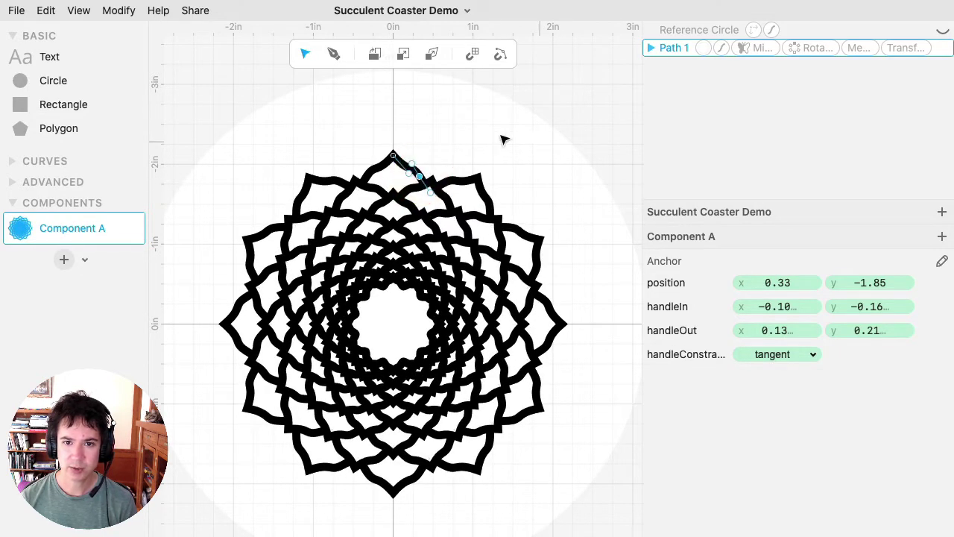
Set Rotational Repeat to 15 copies and change the transform rotation to 360/15/2
click(571, 133)
click(807, 46)
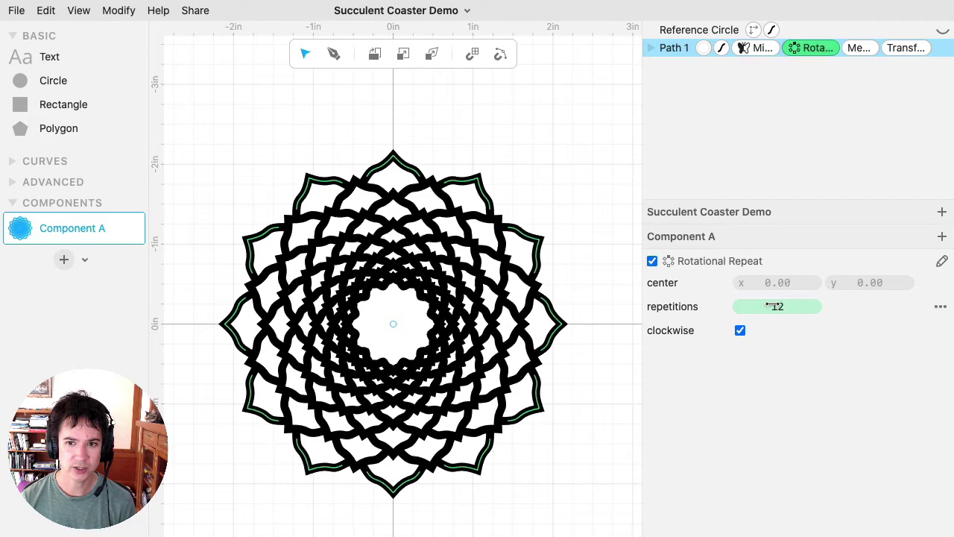
drag(773, 305, 776, 307)
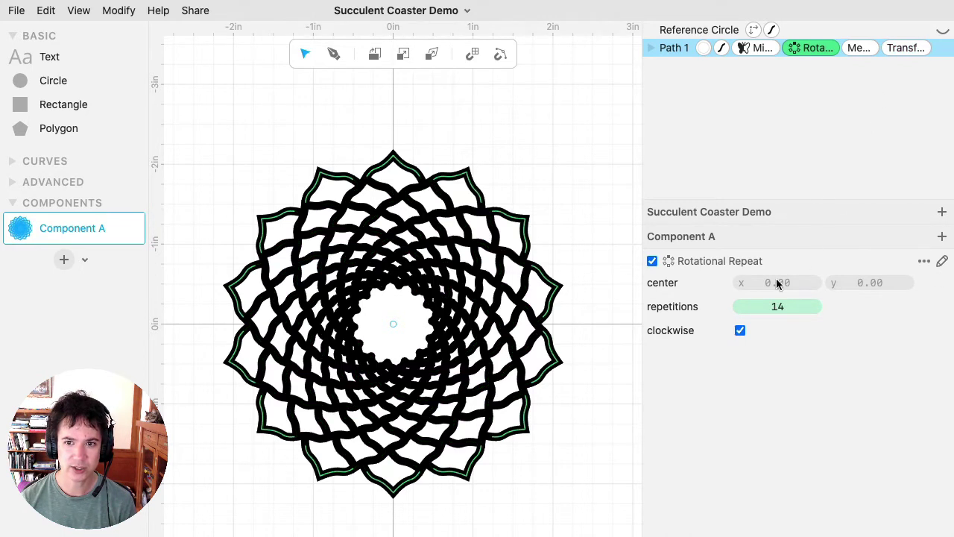
click(911, 49)
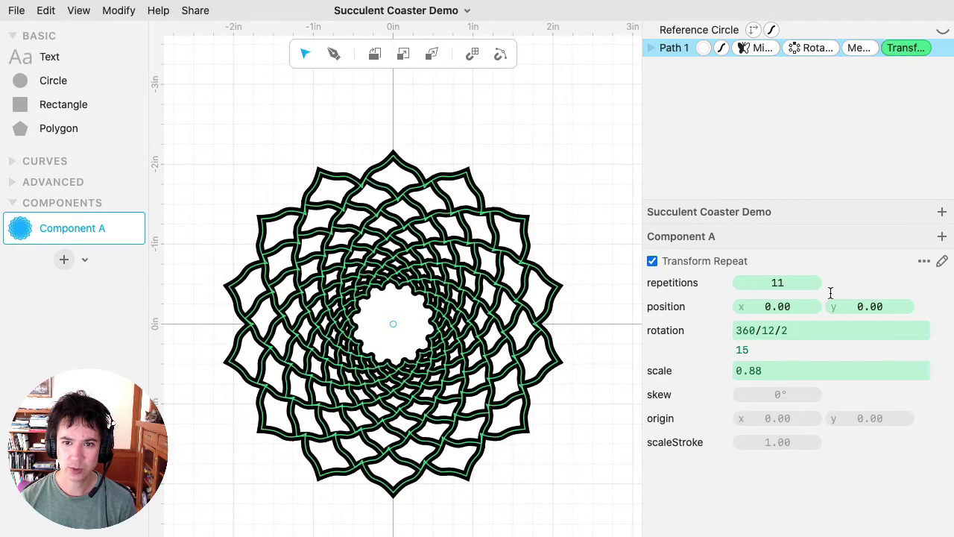
click(770, 333)
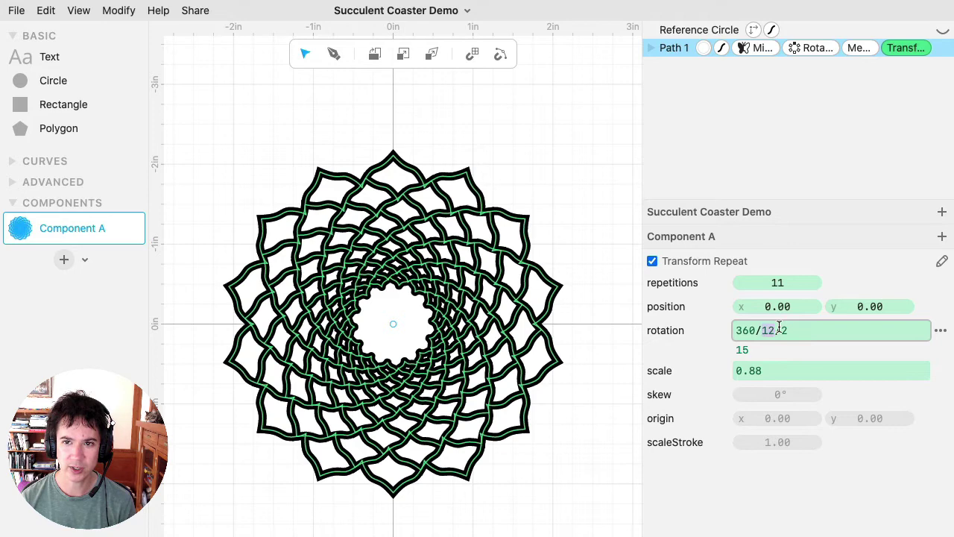
click(820, 48)
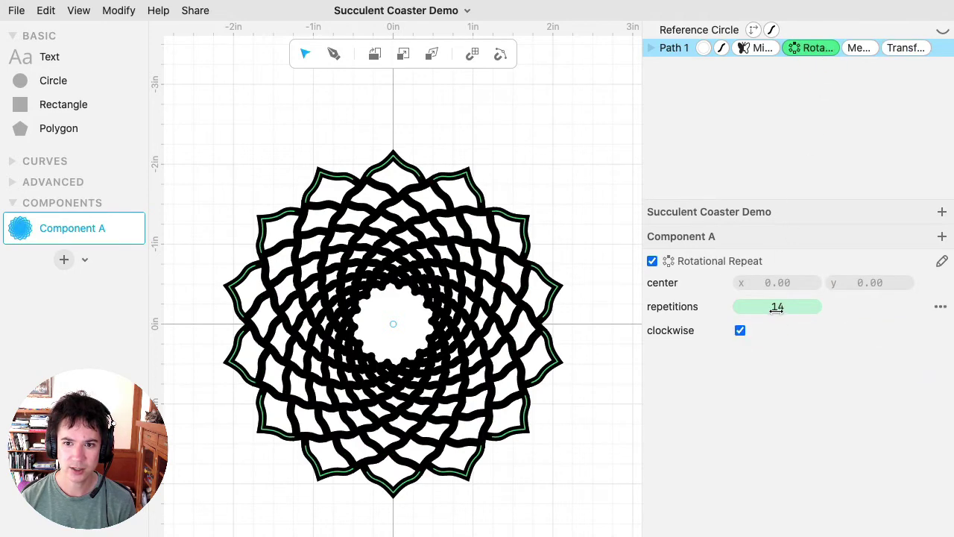
drag(777, 309, 776, 312)
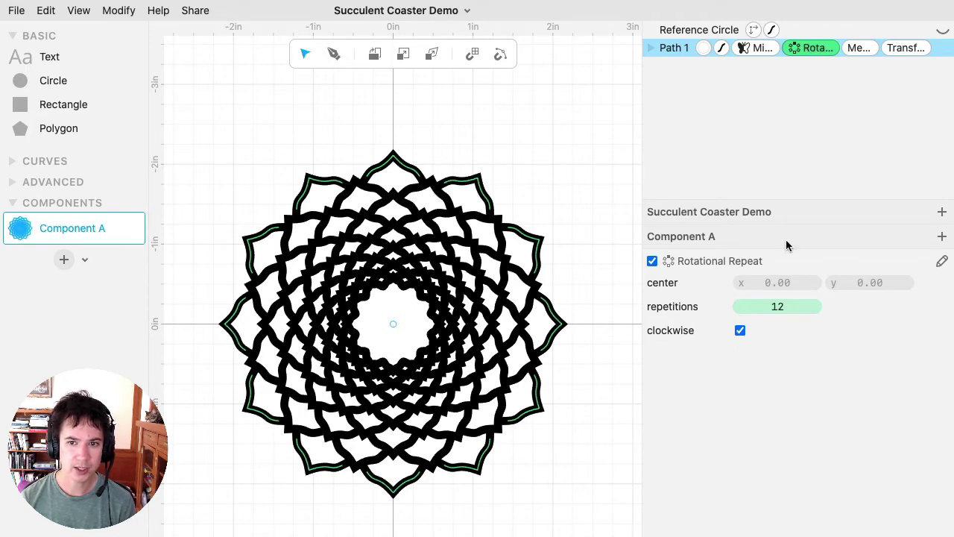
drag(775, 310, 780, 305)
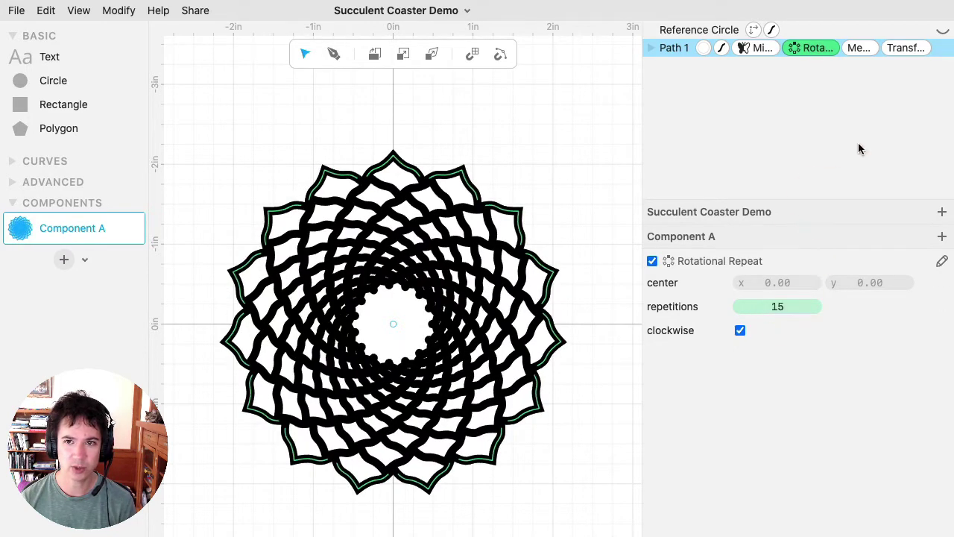
click(904, 47)
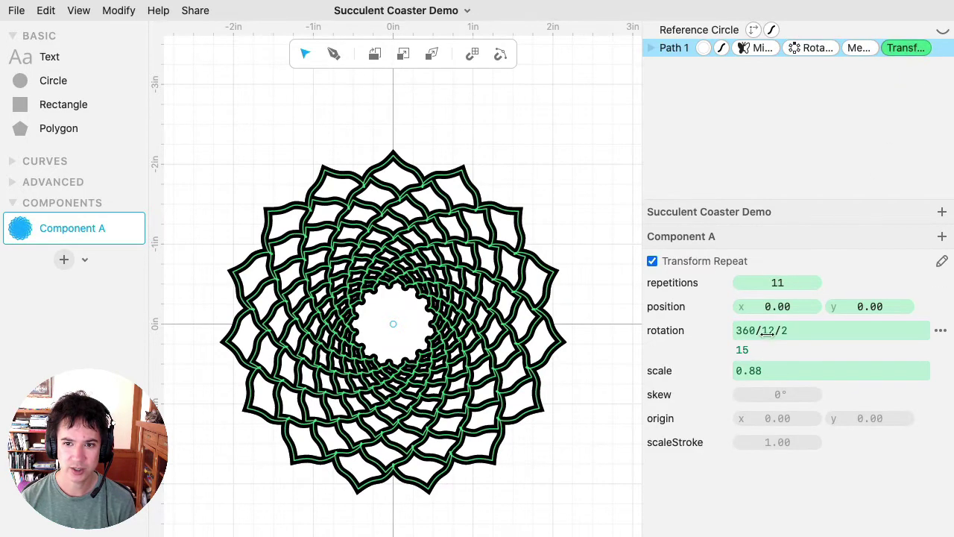
drag(767, 333, 775, 335)
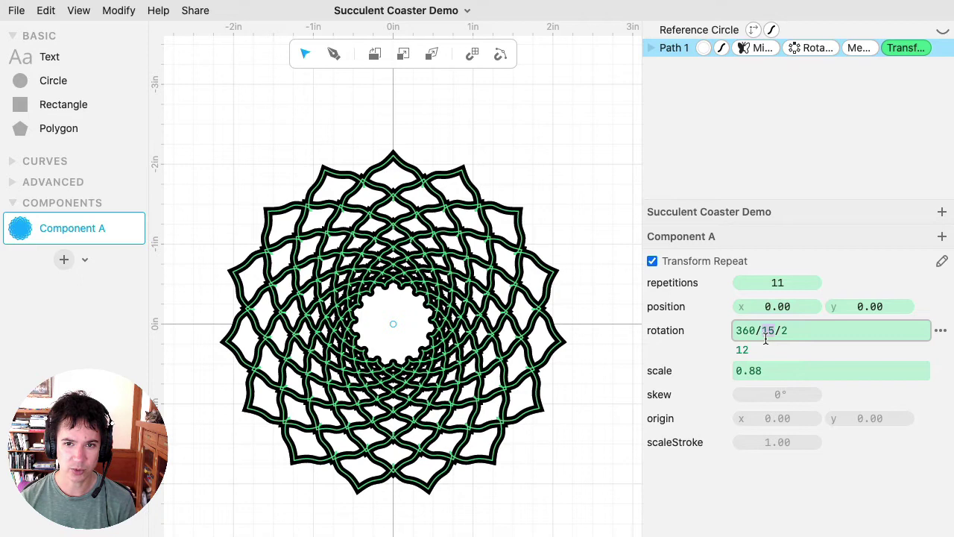
Add a new document parameter named 'rotations' and begin editing its value
click(942, 212)
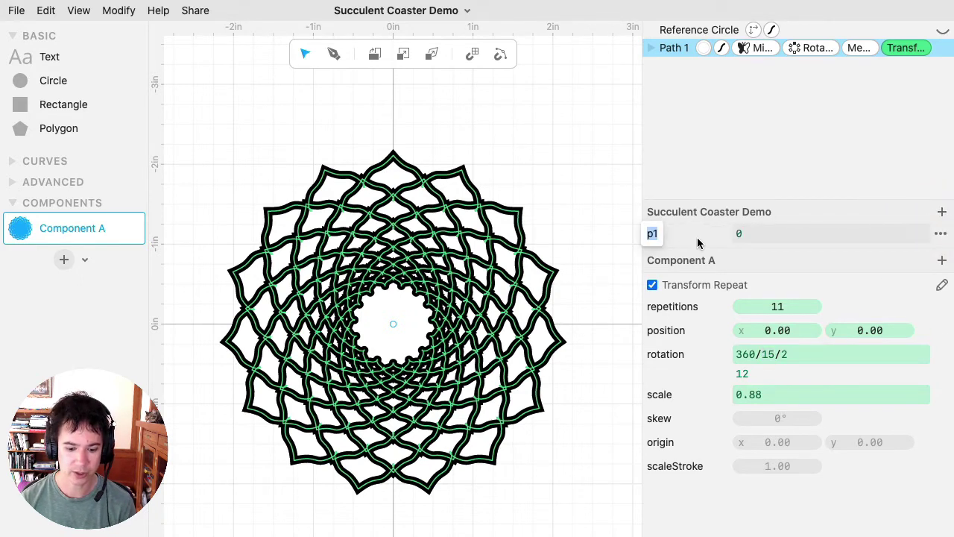
text(rotations)
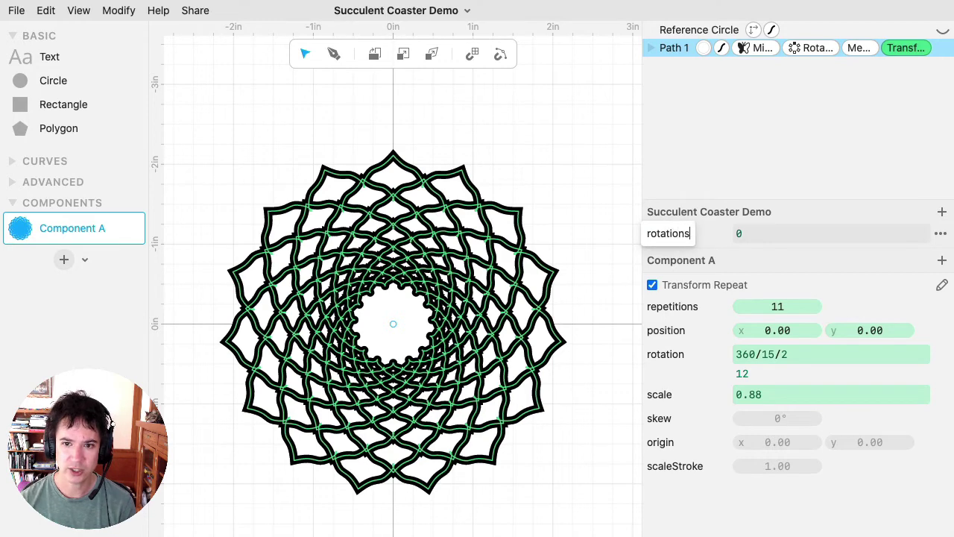
click(763, 230)
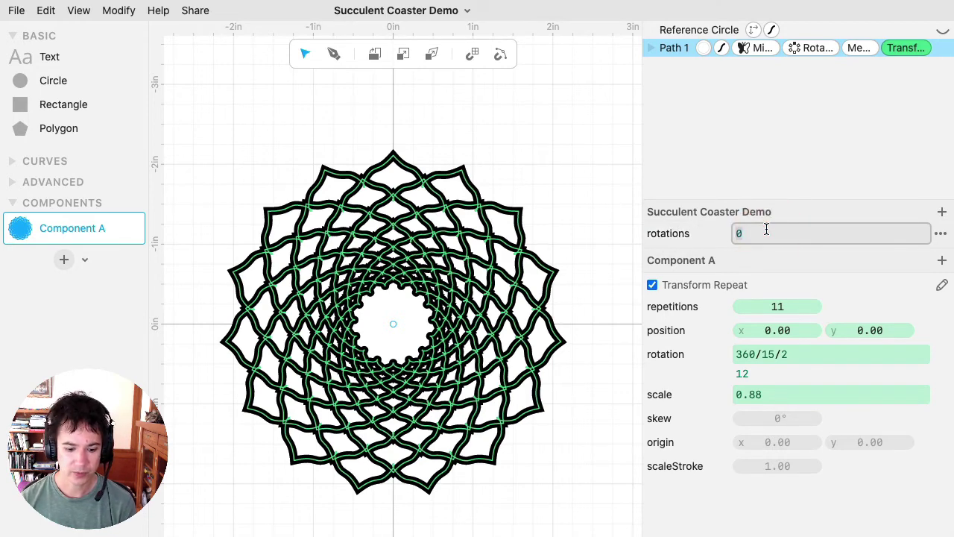
Confirm rotations at 12 and link the Rotational Repeat count to the 'rotations' parameter
key(Return)
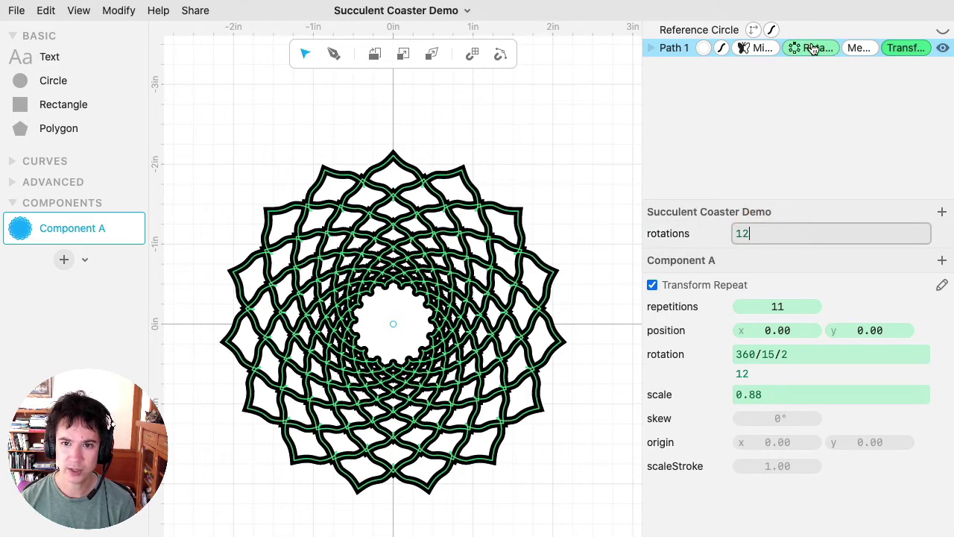
click(814, 48)
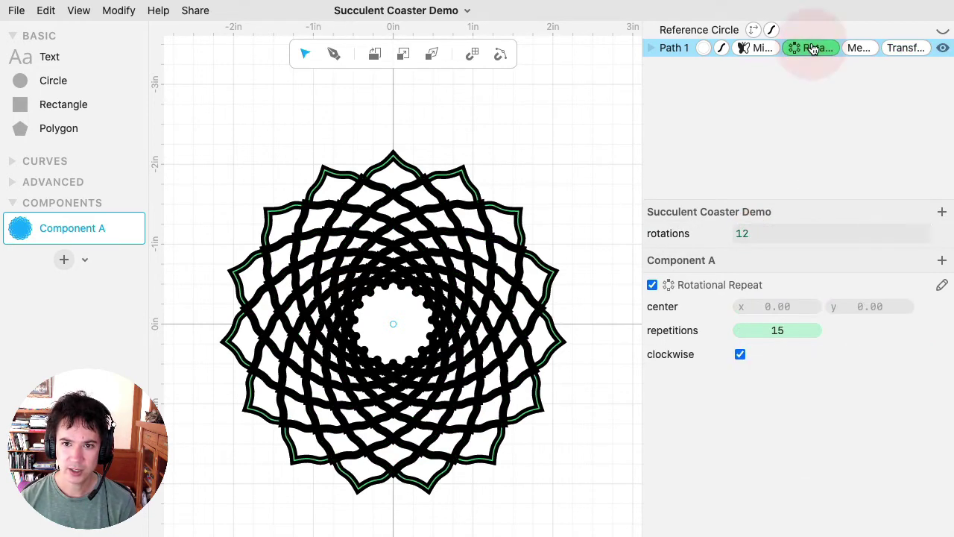
click(781, 330)
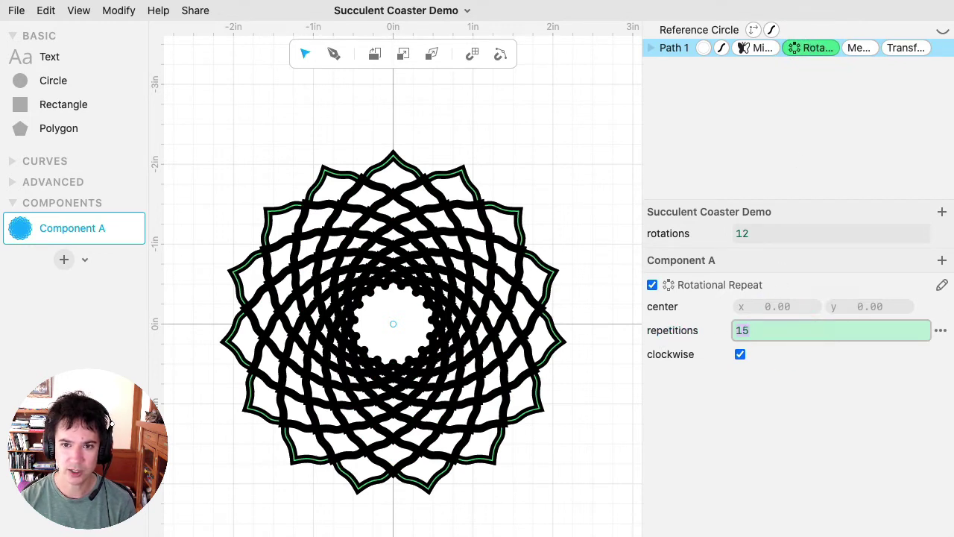
text(rotations)
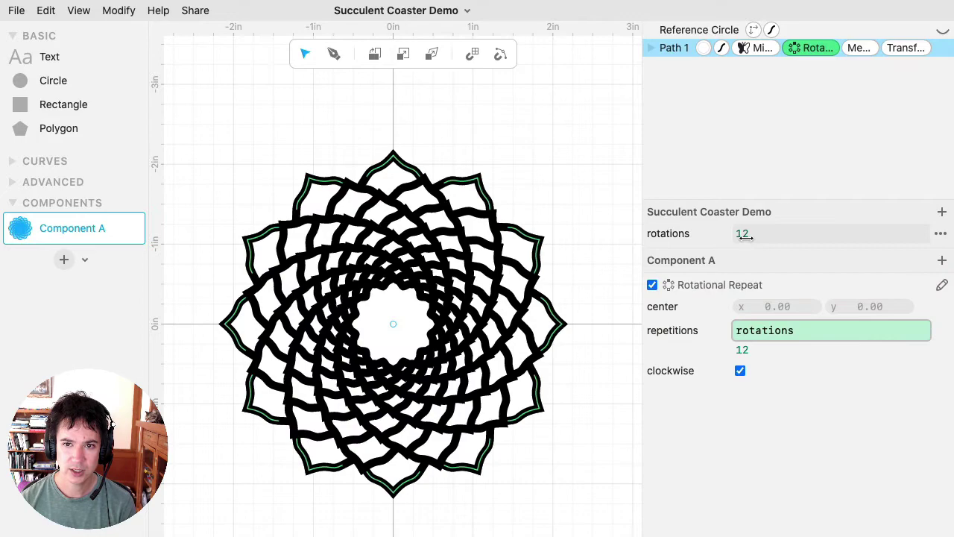
mouse_move(743, 233)
mouse_down()
mouse_move(760, 234)
mouse_move(742, 233)
mouse_up()
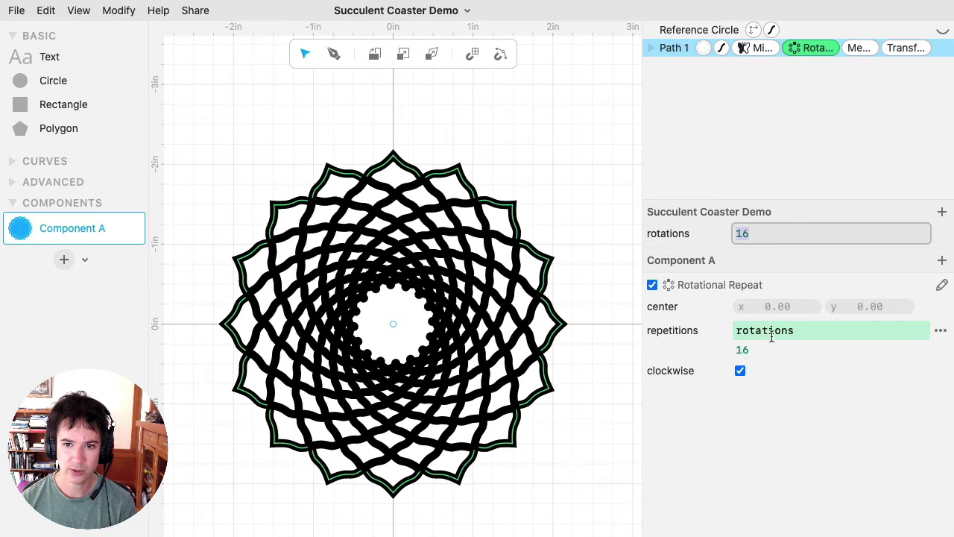
drag(744, 233, 745, 233)
Change the Transform Repeat rotation formula to 360/rotations/2
click(905, 50)
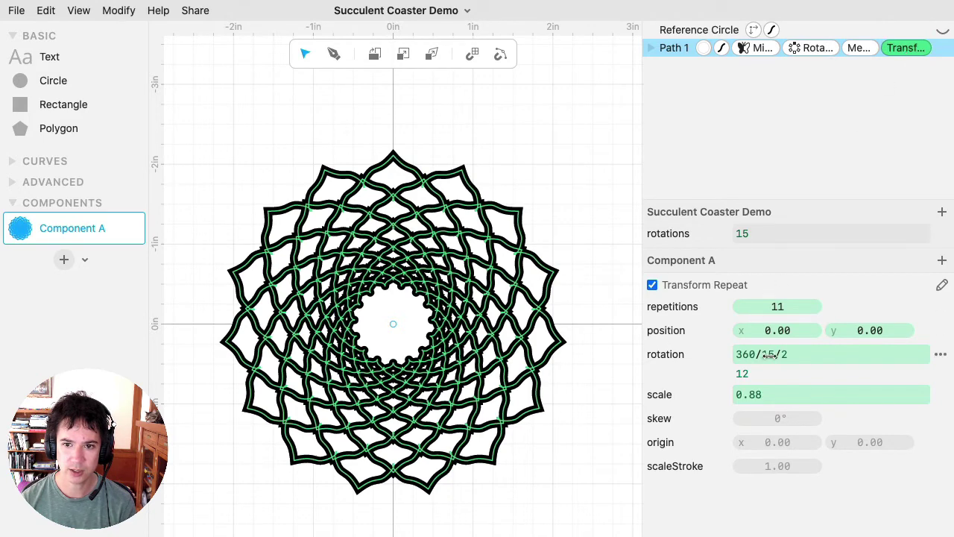
double_click(769, 354)
text(rotations)
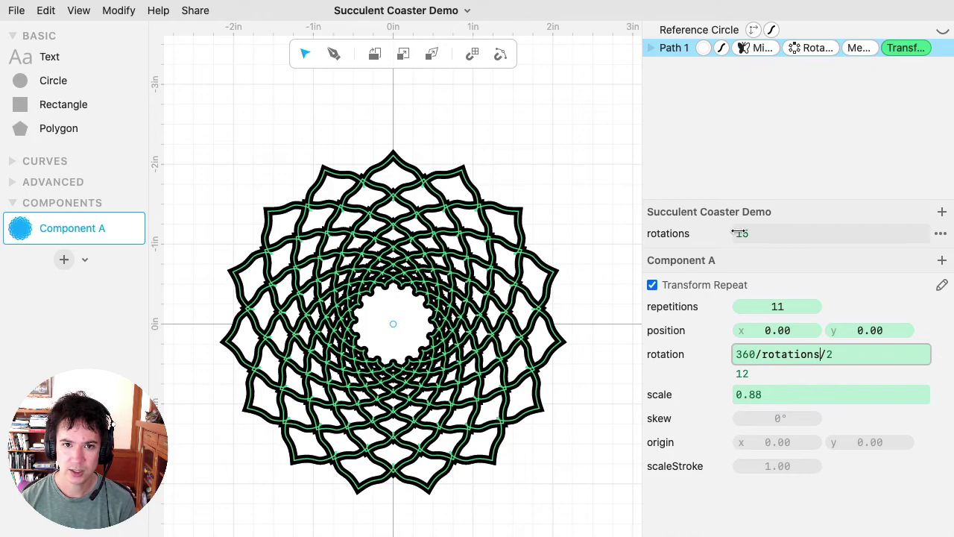
mouse_move(737, 233)
mouse_down()
mouse_move(756, 235)
mouse_move(728, 234)
mouse_move(738, 233)
mouse_up()
Scrub the rotations parameter up to 20 to preview the rosette, settling back at 12
click(568, 190)
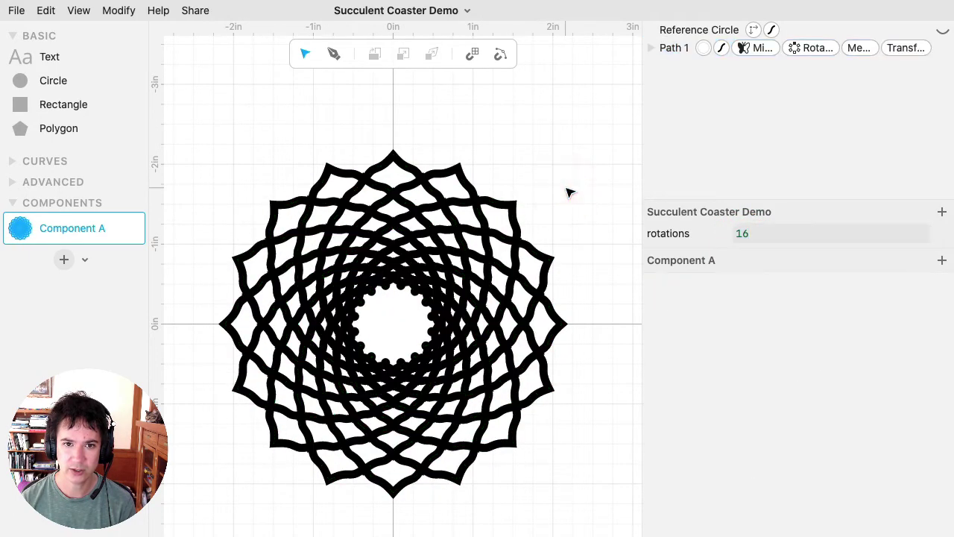
click(740, 234)
drag(740, 233, 750, 235)
click(812, 47)
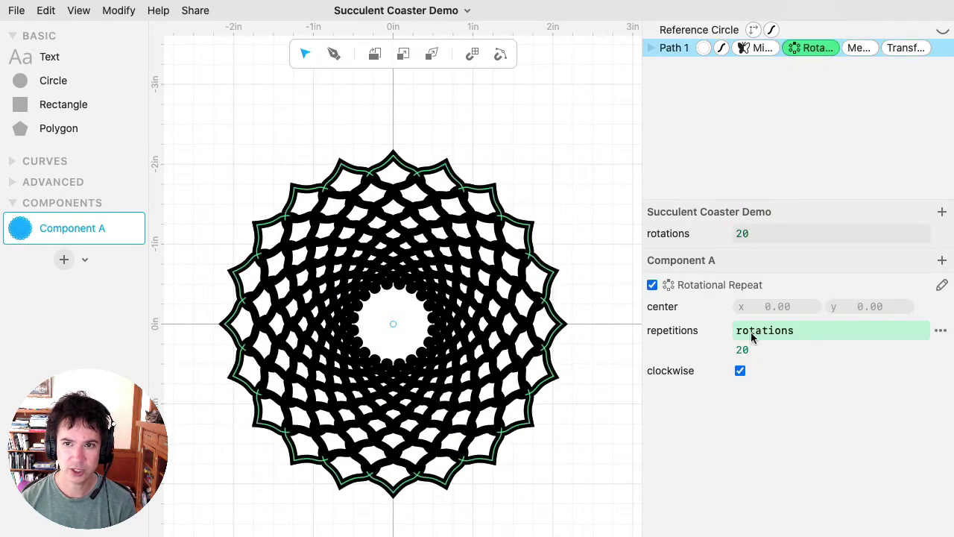
click(901, 52)
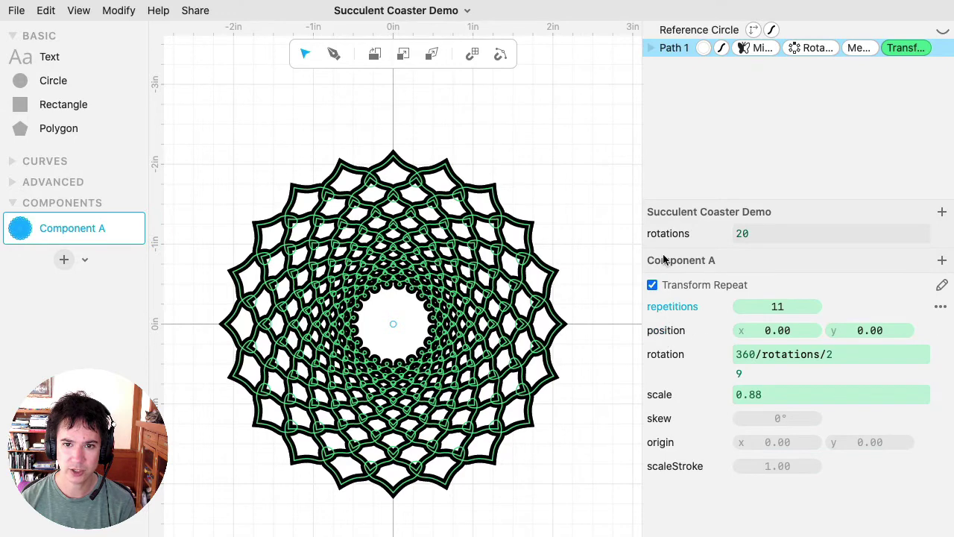
click(566, 168)
mouse_move(741, 234)
mouse_down()
mouse_move(723, 234)
mouse_move(739, 232)
mouse_up()
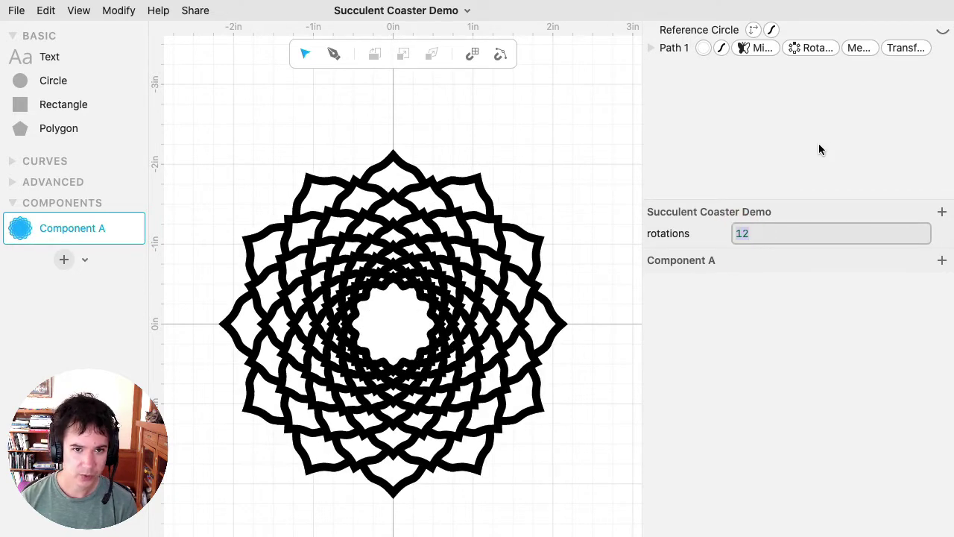
Raise Path 1's Transform Repeat to 16 copies with scaleStroke 0.95, then deselect
click(906, 47)
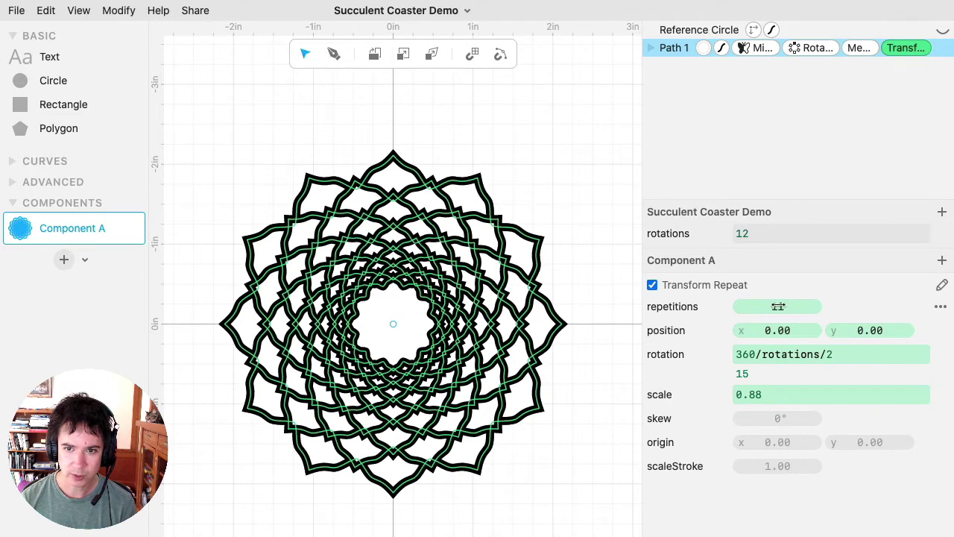
drag(778, 307, 782, 306)
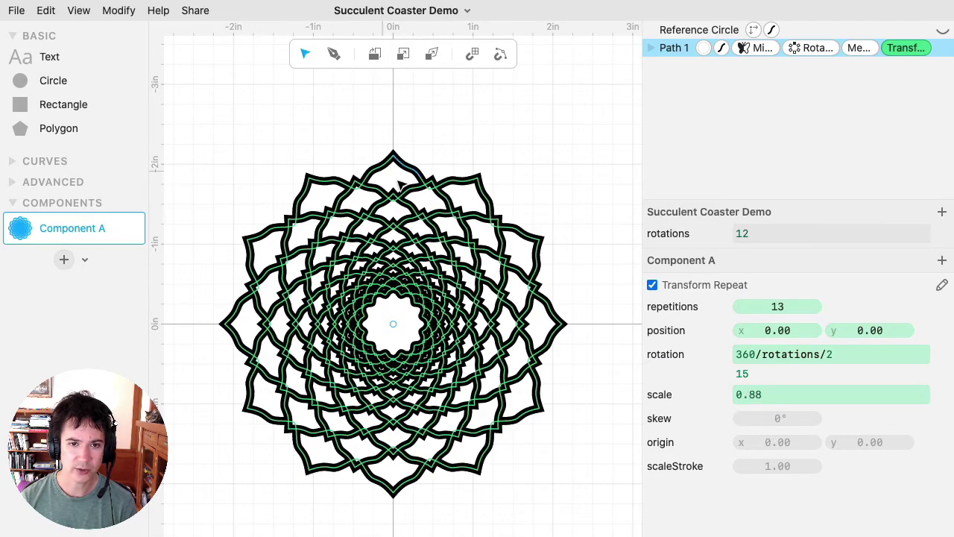
scroll(387, 264, up, 5)
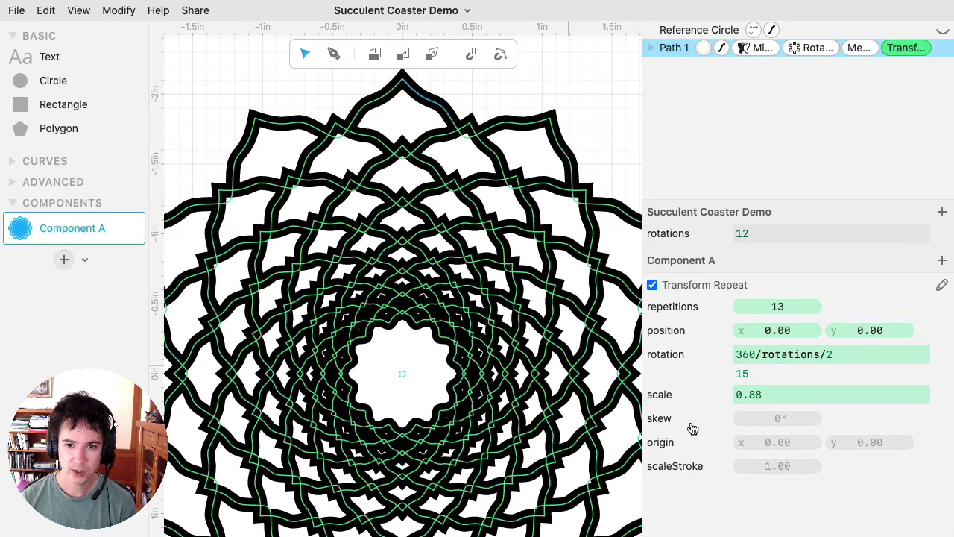
drag(782, 466, 768, 467)
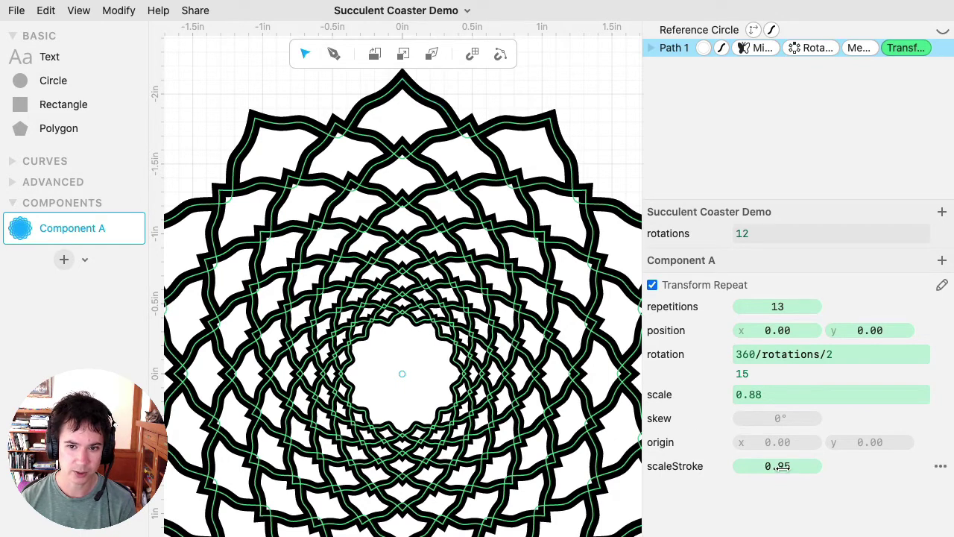
drag(780, 467, 778, 466)
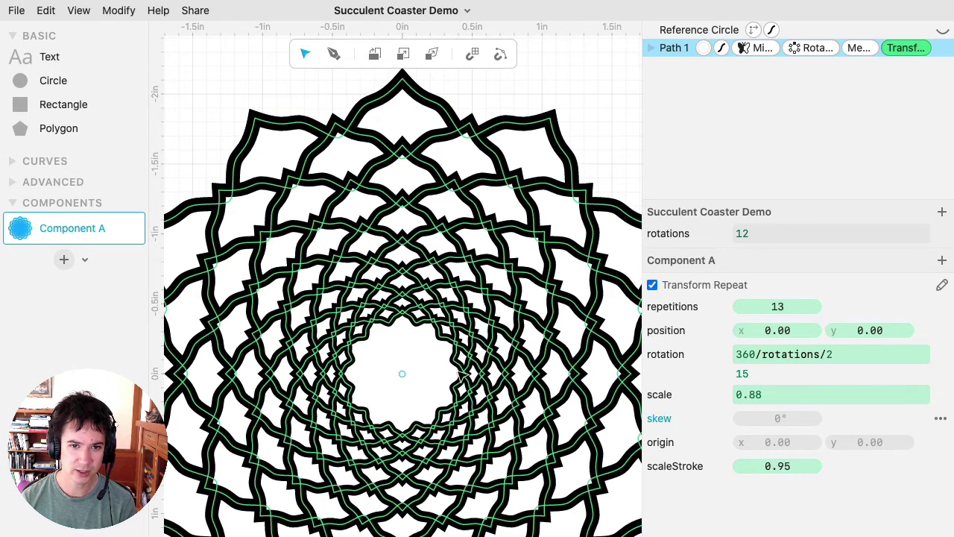
scroll(402, 375, down, 3)
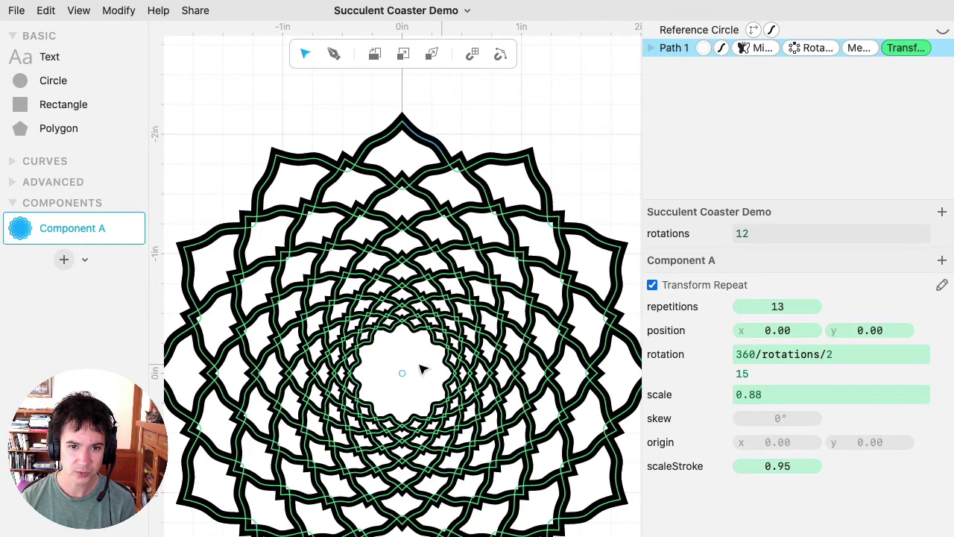
scroll(423, 371, down, 1)
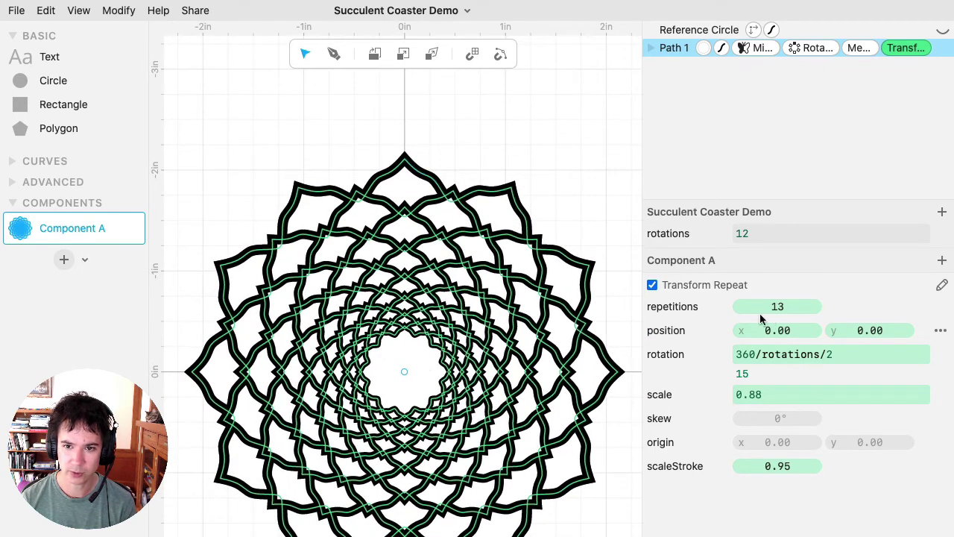
drag(772, 307, 780, 306)
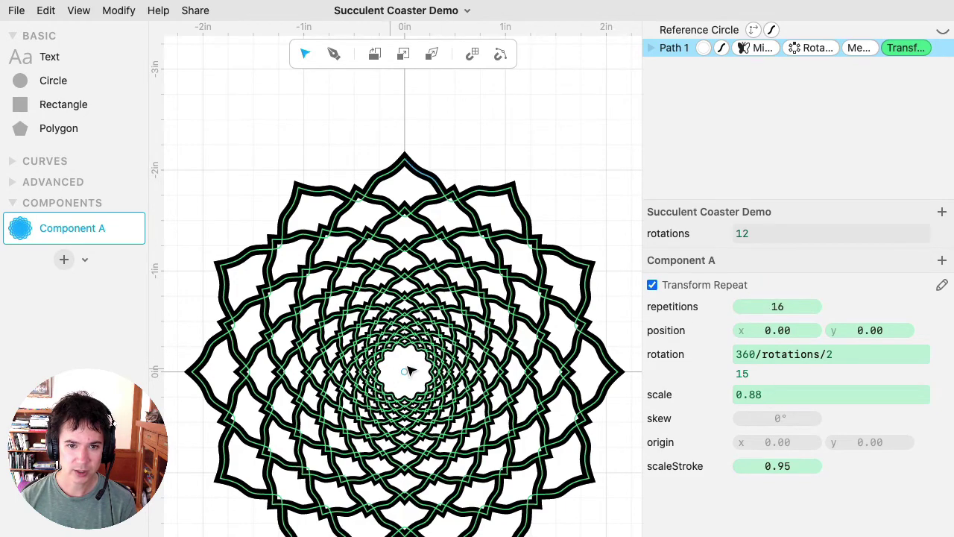
scroll(416, 368, up, 2)
scroll(419, 366, up, 2)
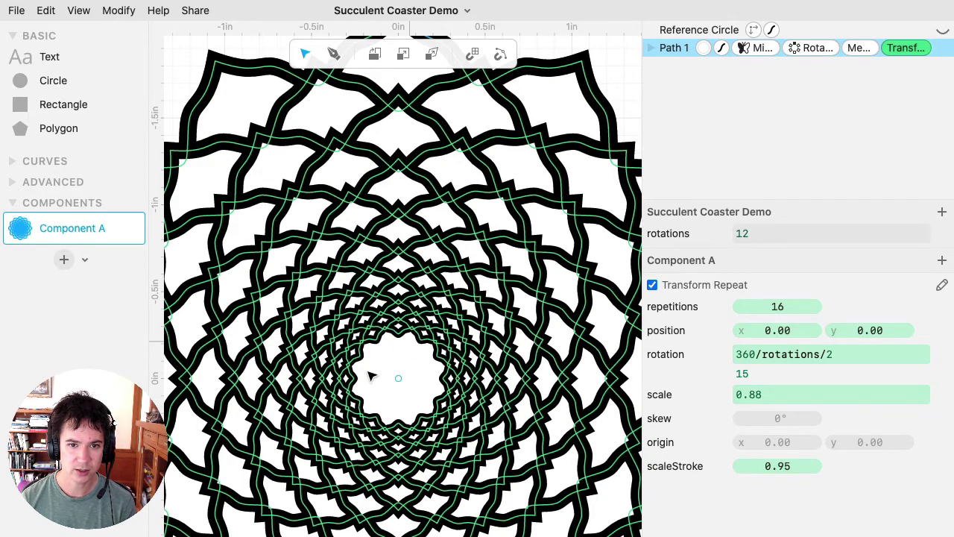
scroll(408, 392, down, 4)
click(565, 198)
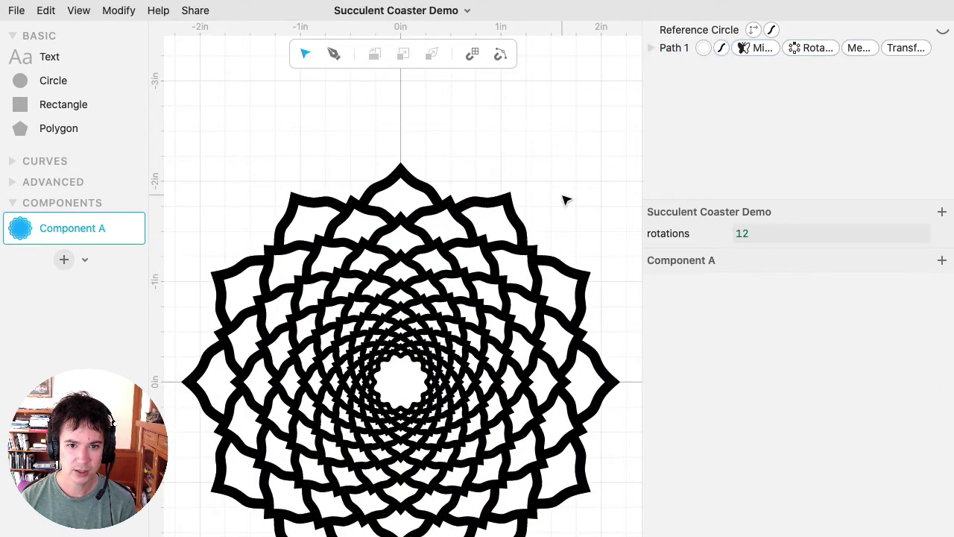
Add a circle snapped to the origin with a solid black fill and no stroke
scroll(565, 198, down, 1)
drag(583, 200, 566, 142)
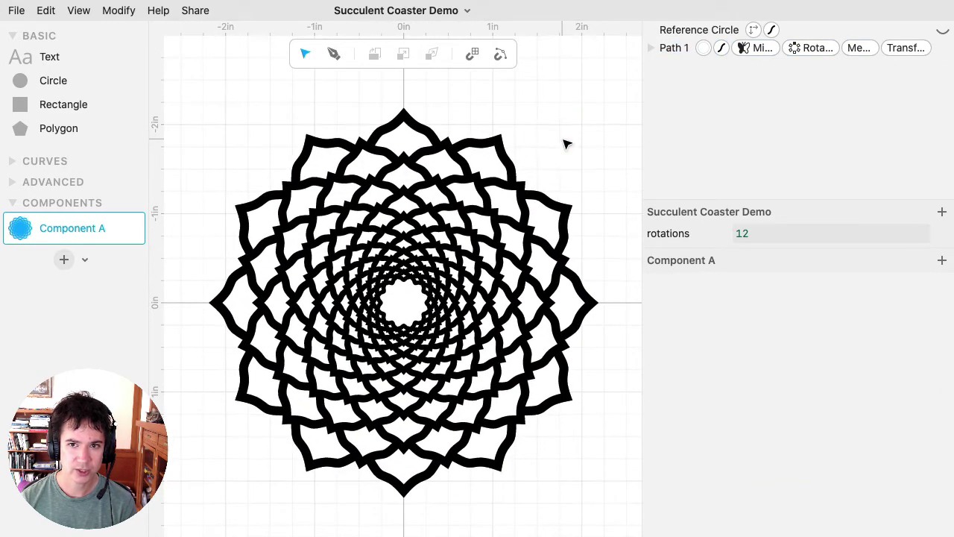
click(67, 81)
drag(67, 82, 407, 309)
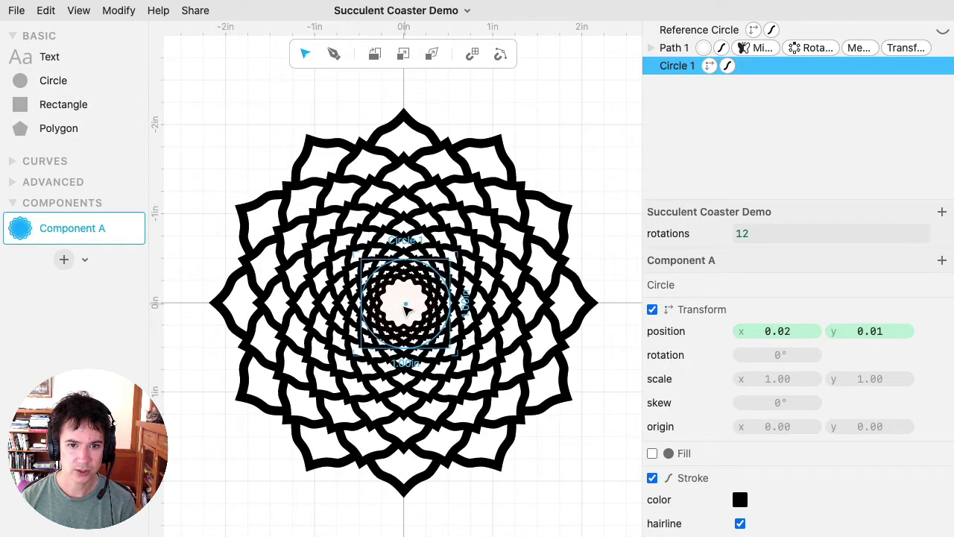
click(500, 54)
drag(404, 305, 404, 304)
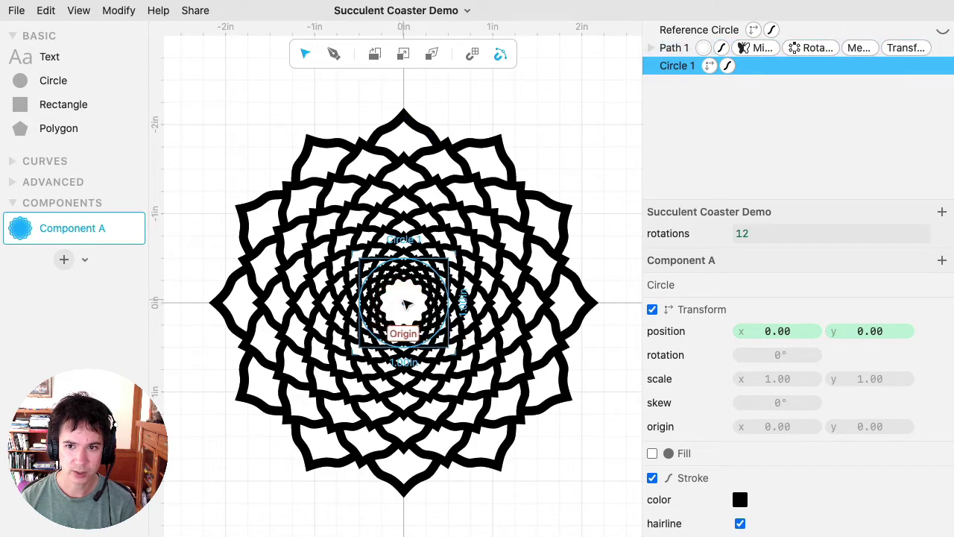
click(653, 478)
click(653, 454)
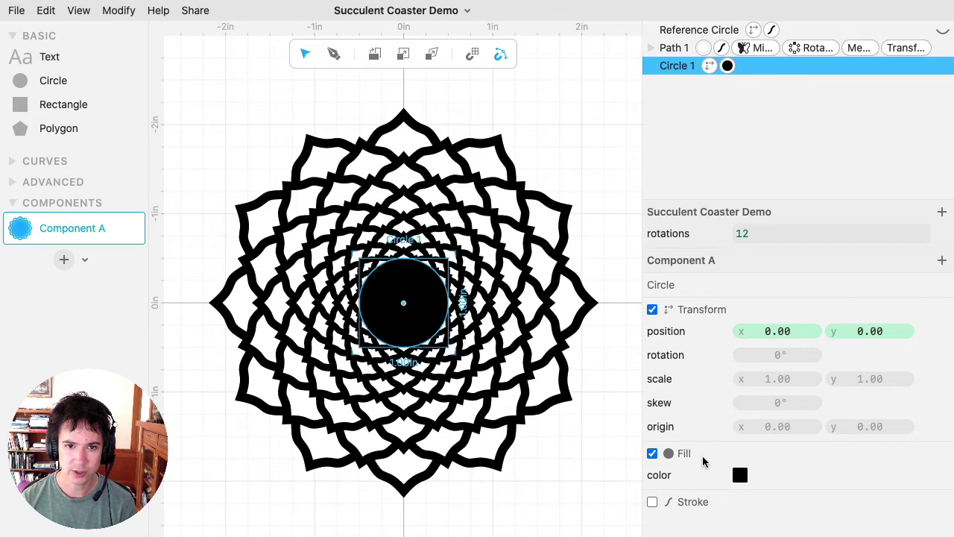
Shrink the centre circle into the rosette's hole at a 0.57 scale
scroll(415, 297, up, 5)
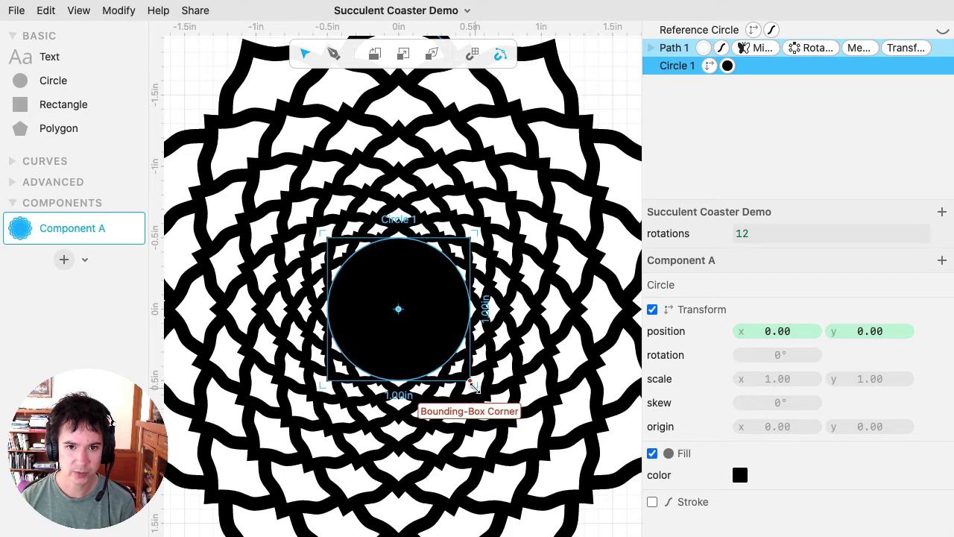
drag(471, 383, 431, 343)
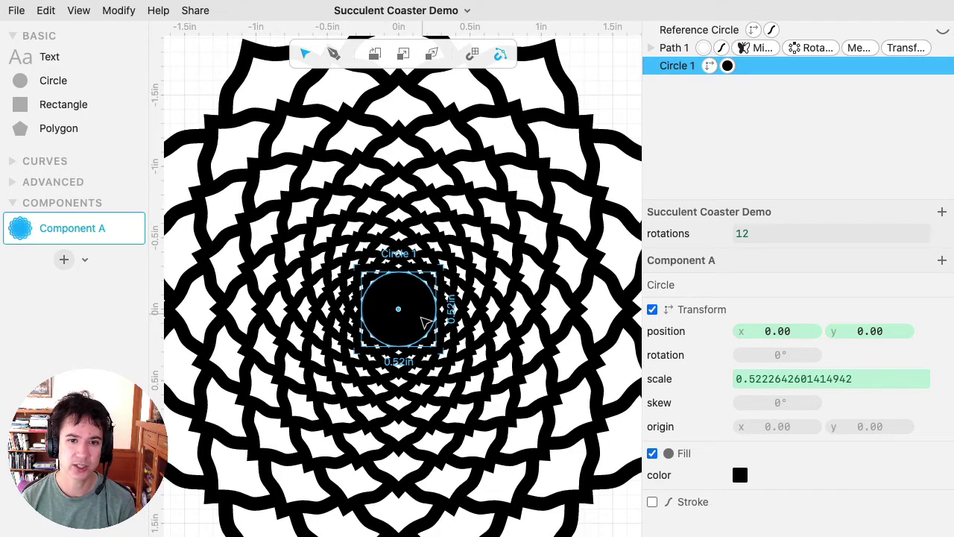
mouse_move(759, 379)
mouse_down()
mouse_move(881, 381)
mouse_move(743, 377)
mouse_move(769, 381)
mouse_up()
key(BackSpace)
scroll(406, 302, up, 5)
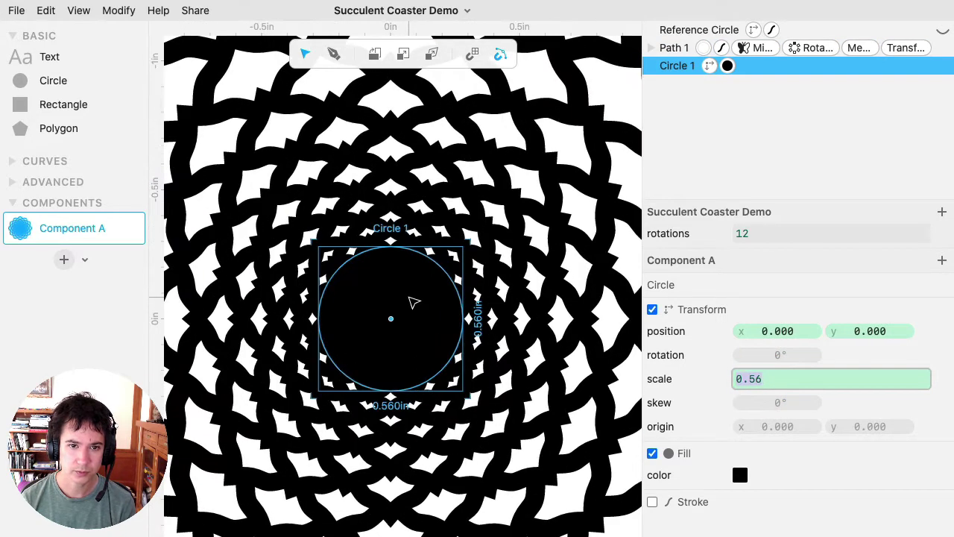
scroll(413, 302, up, 2)
scroll(414, 302, up, 2)
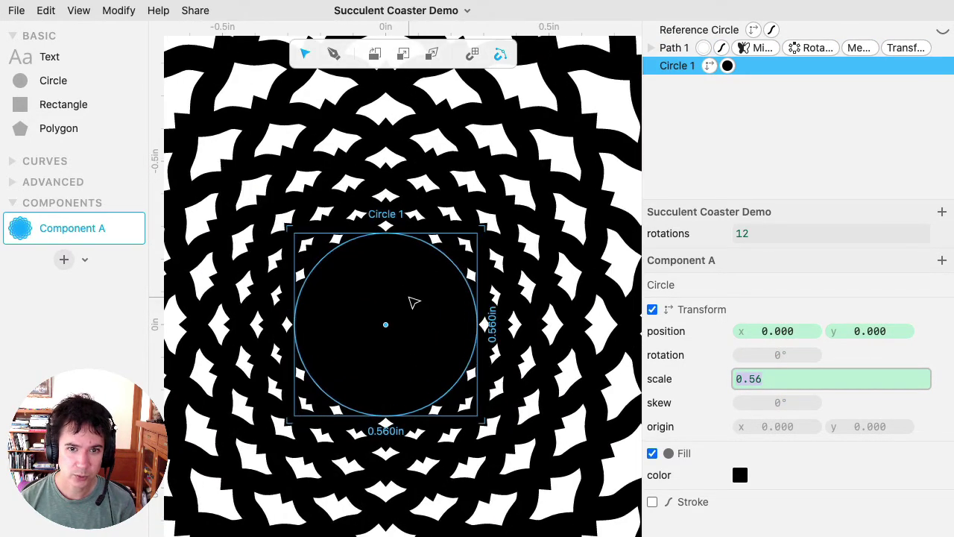
drag(745, 378, 751, 378)
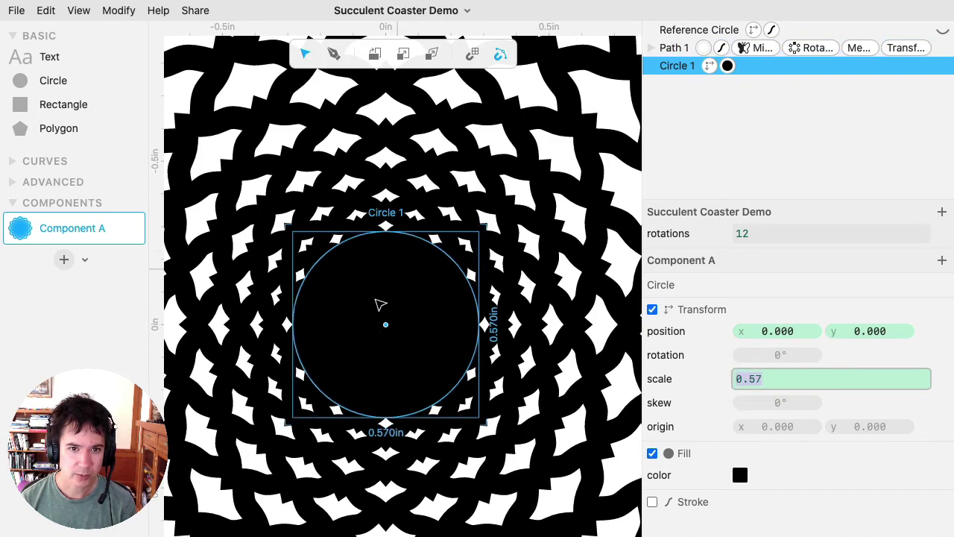
scroll(381, 315, down, 3)
scroll(382, 320, down, 4)
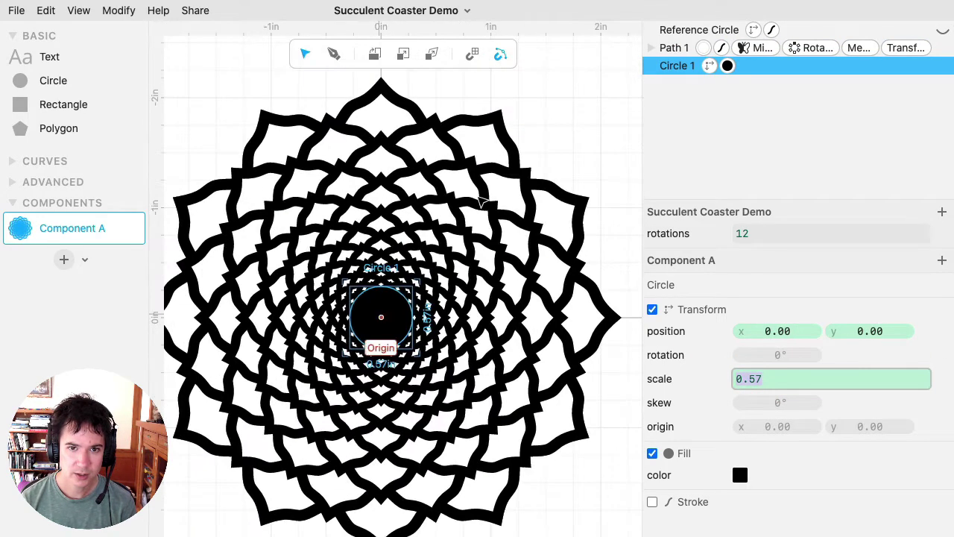
click(550, 141)
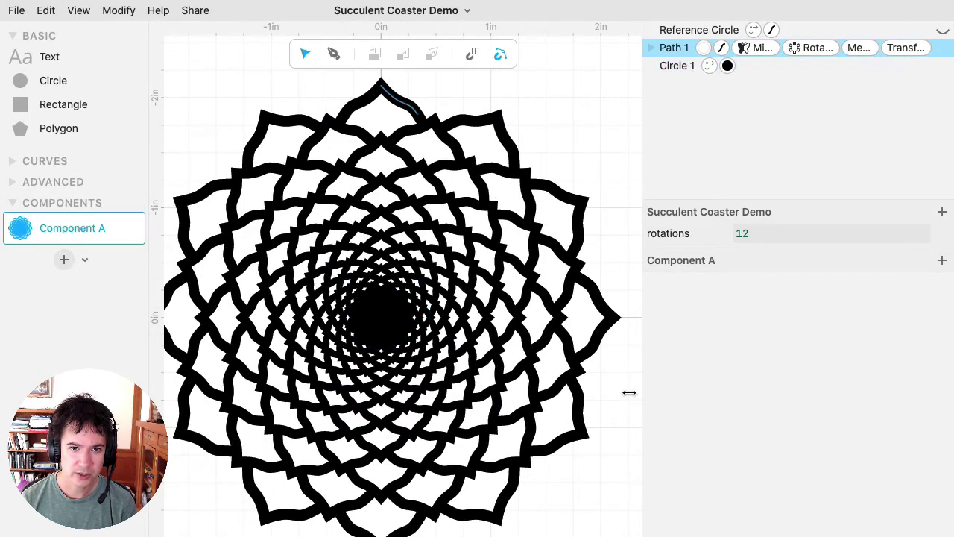
scroll(614, 403, down, 1)
drag(613, 404, 592, 351)
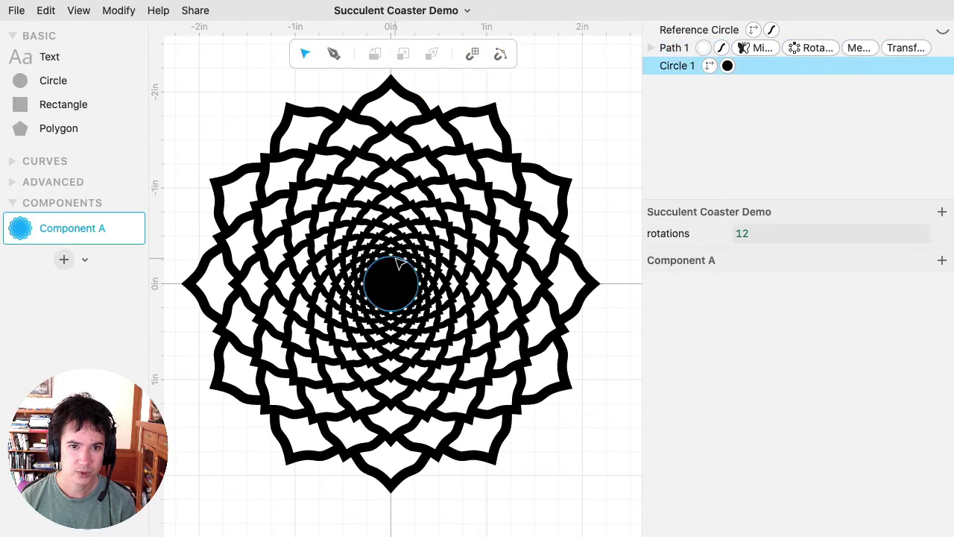
scroll(389, 250, up, 5)
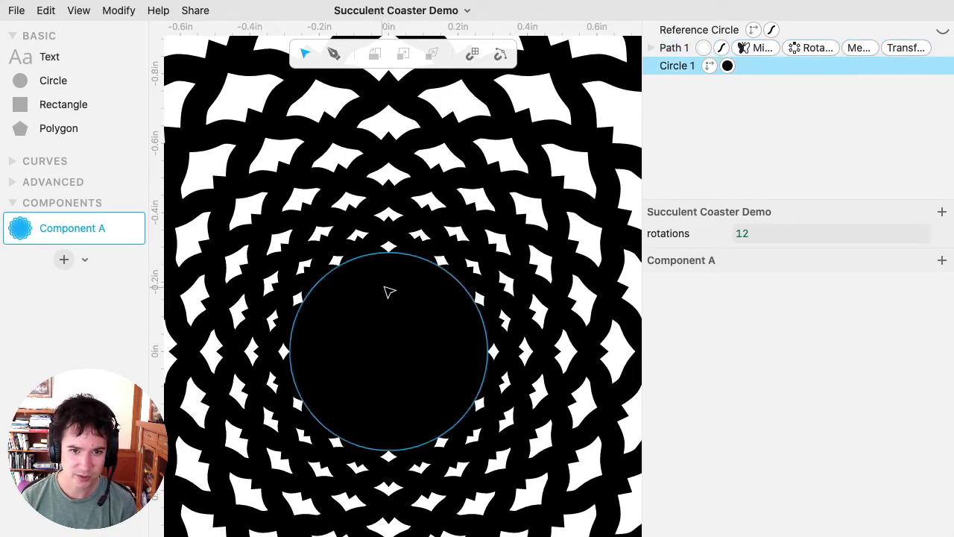
scroll(391, 292, down, 5)
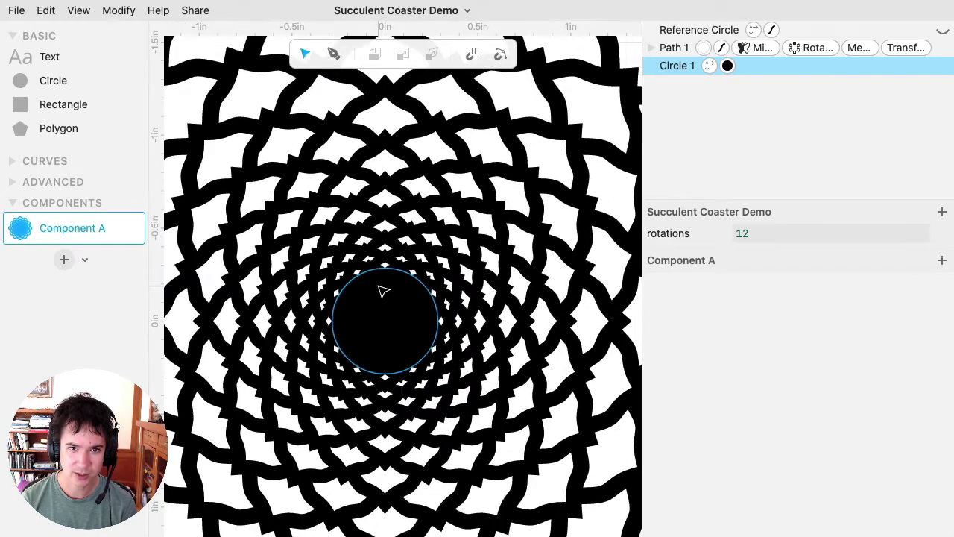
scroll(383, 291, down, 4)
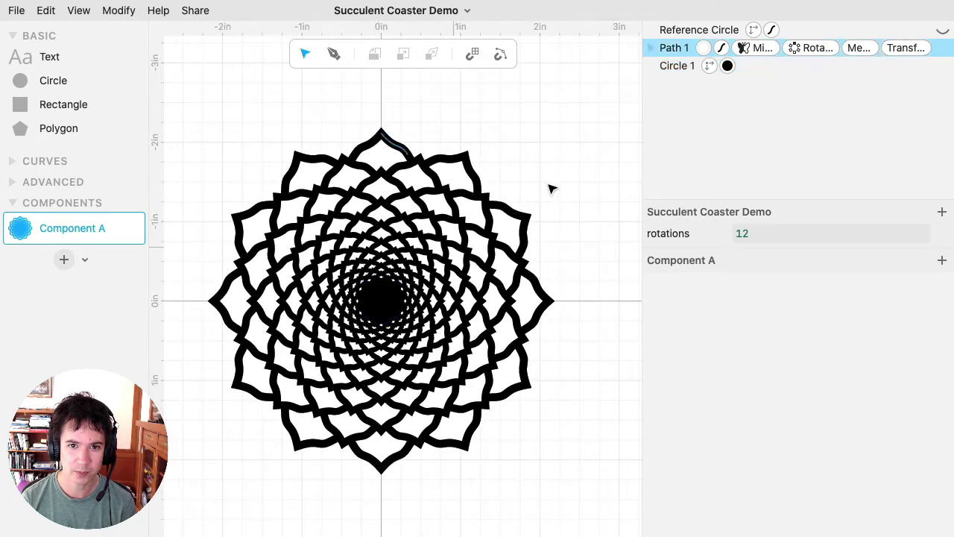
click(550, 187)
drag(579, 271, 603, 271)
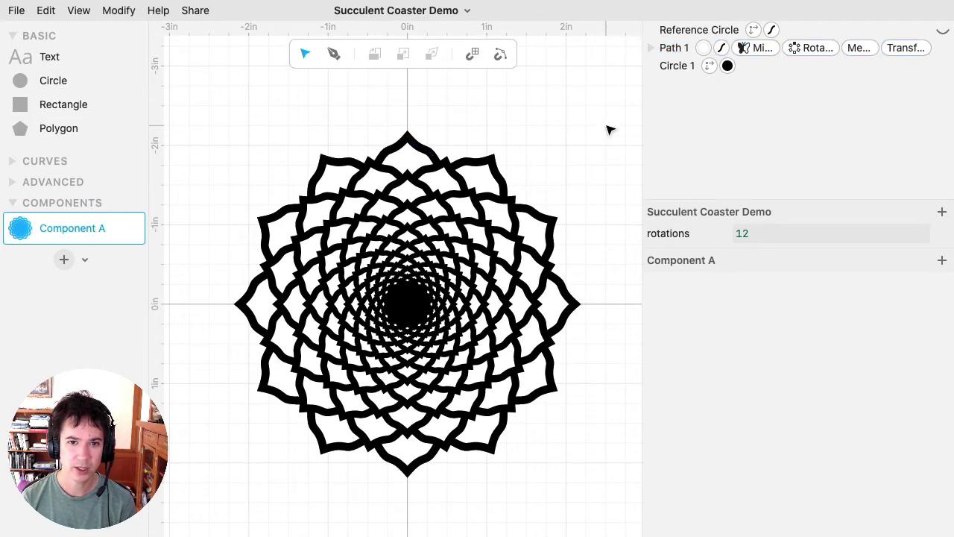
drag(605, 124, 224, 478)
Apply Boolean Flatten to the petal pattern and centre circle with strokeResult checked
click(119, 11)
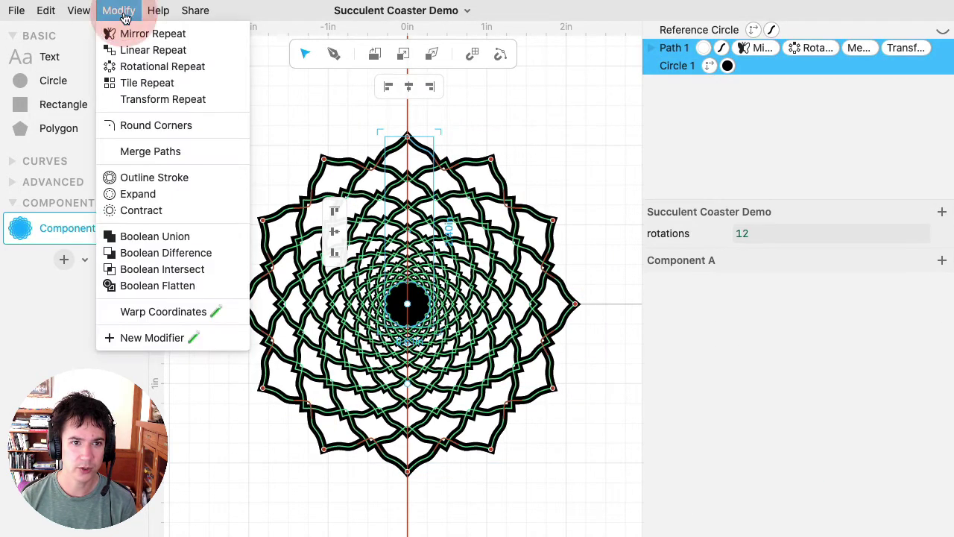
click(172, 287)
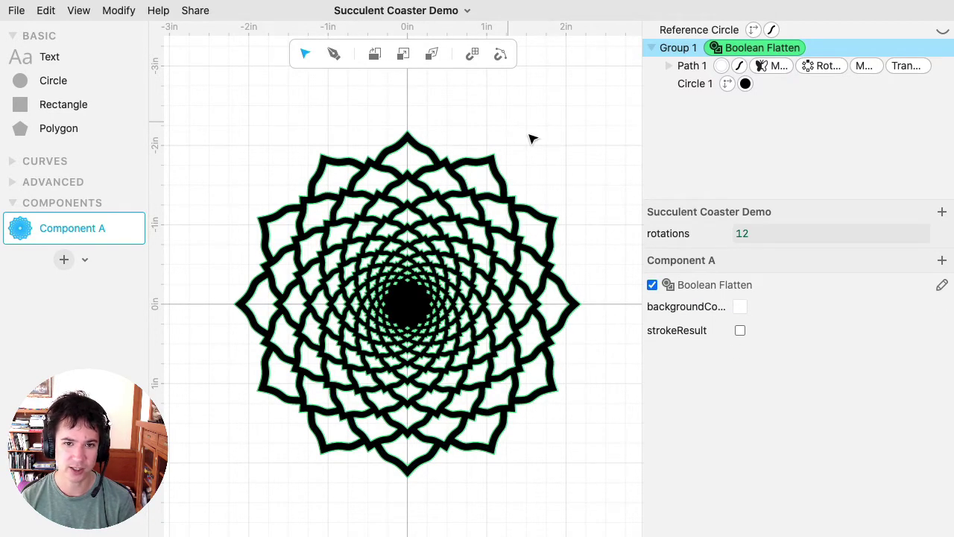
click(740, 331)
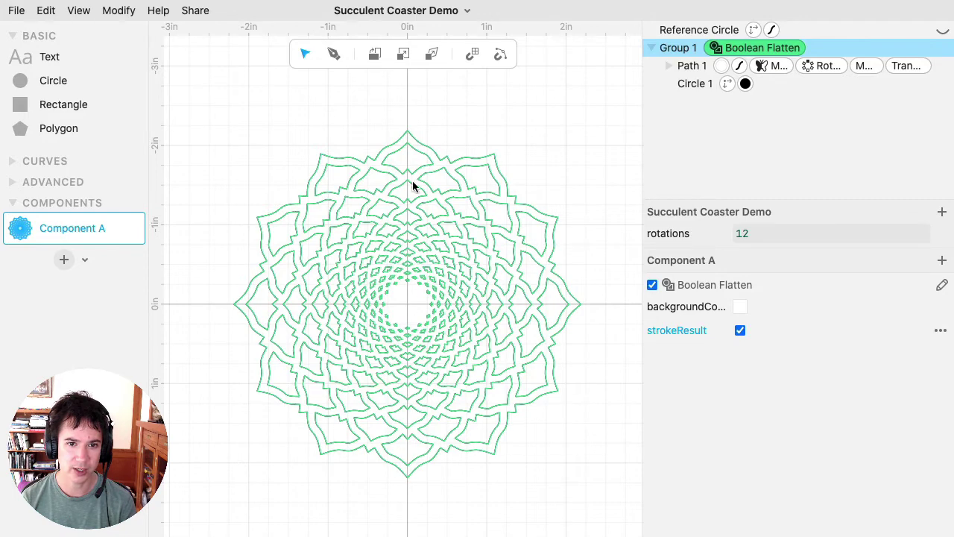
click(588, 181)
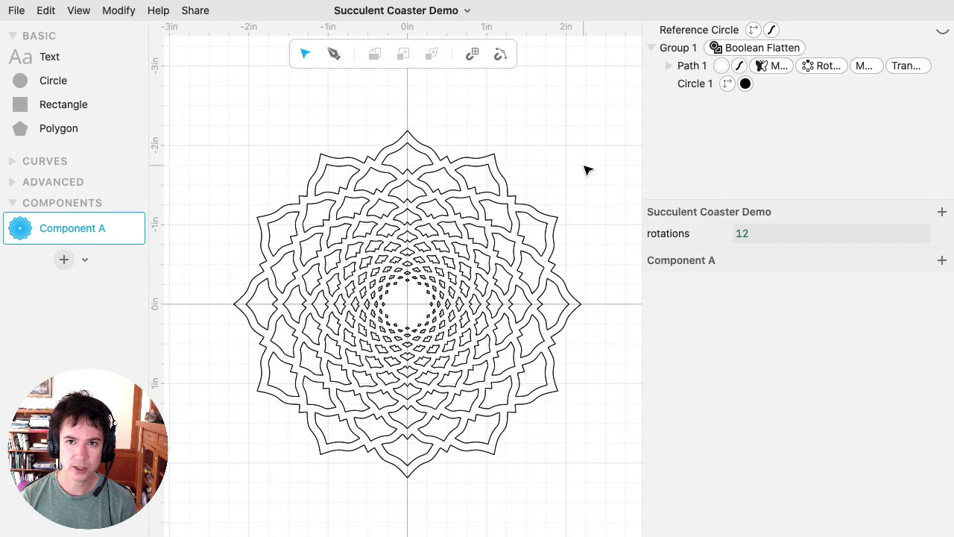
Reselect the flattened group and switch its Boolean Flatten effect off
drag(589, 165, 587, 145)
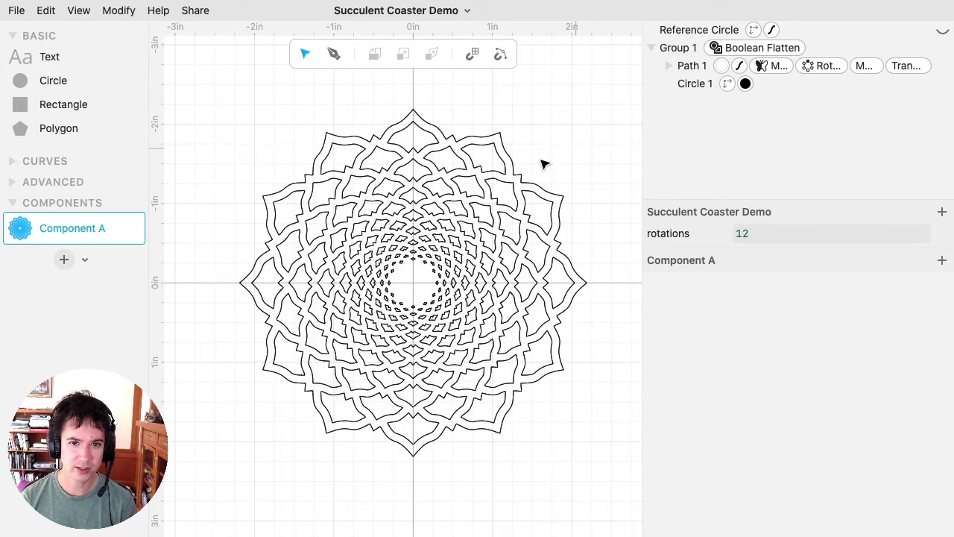
click(466, 226)
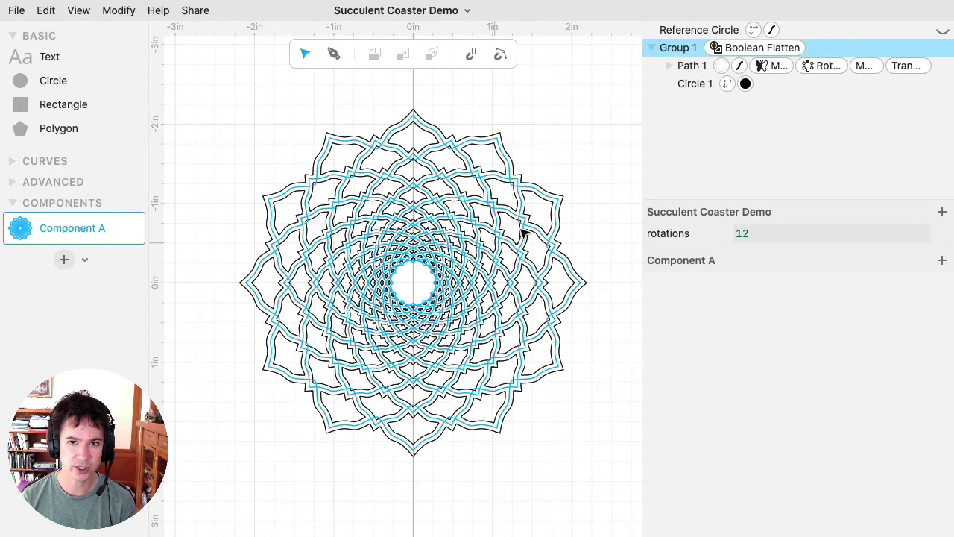
click(768, 50)
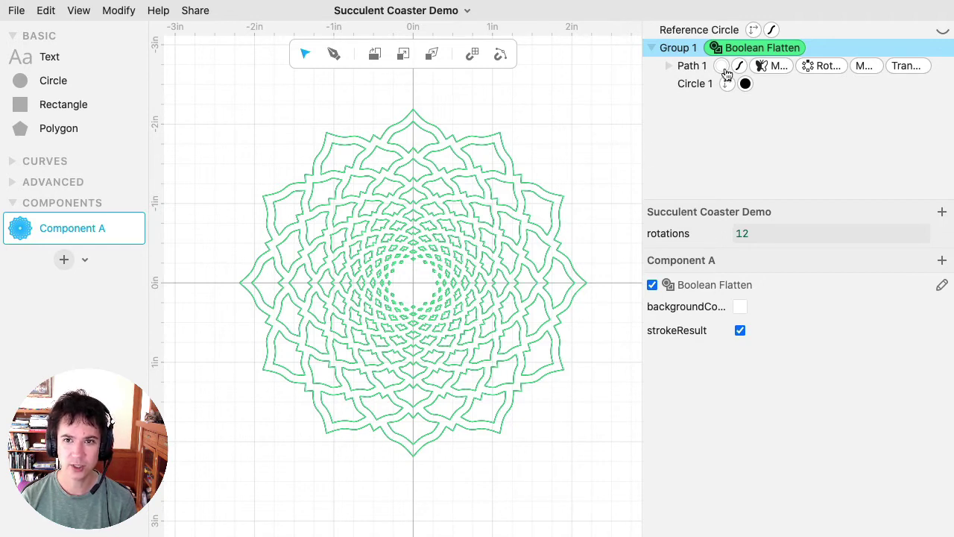
click(653, 285)
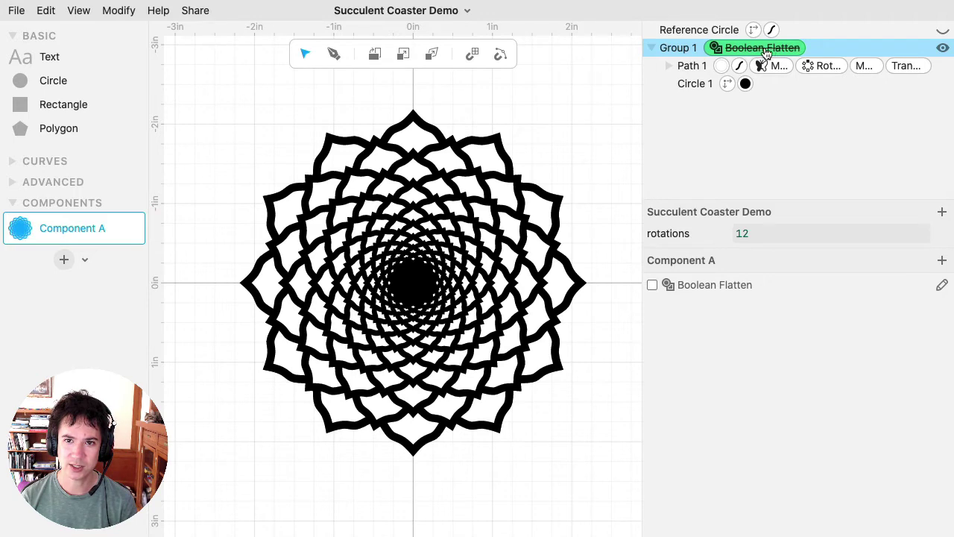
Move Path 1's petal notch anchor to 0.37, −1.81, reshaping every petal, with rotations kept at 12
mouse_move(584, 169)
mouse_down()
mouse_move(596, 145)
mouse_move(574, 170)
mouse_up()
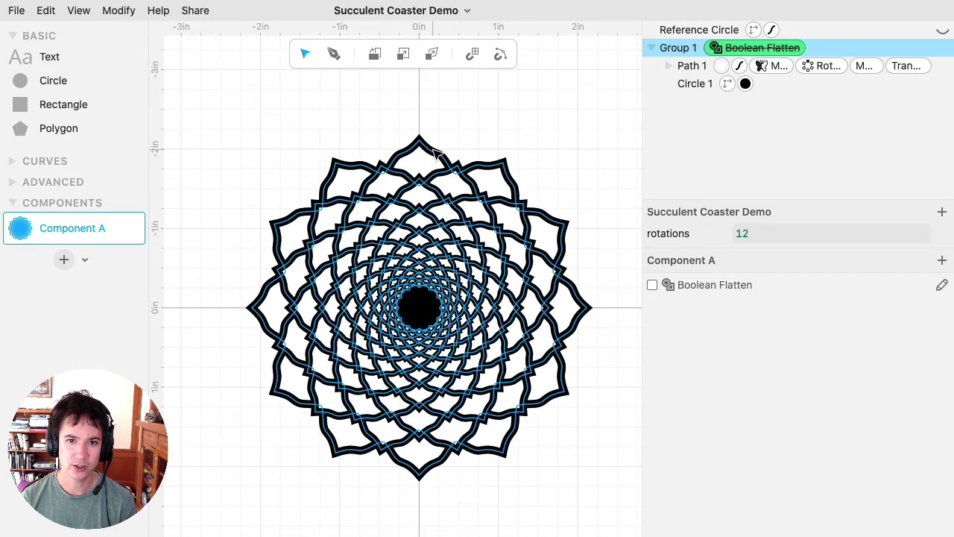
double_click(437, 155)
click(438, 154)
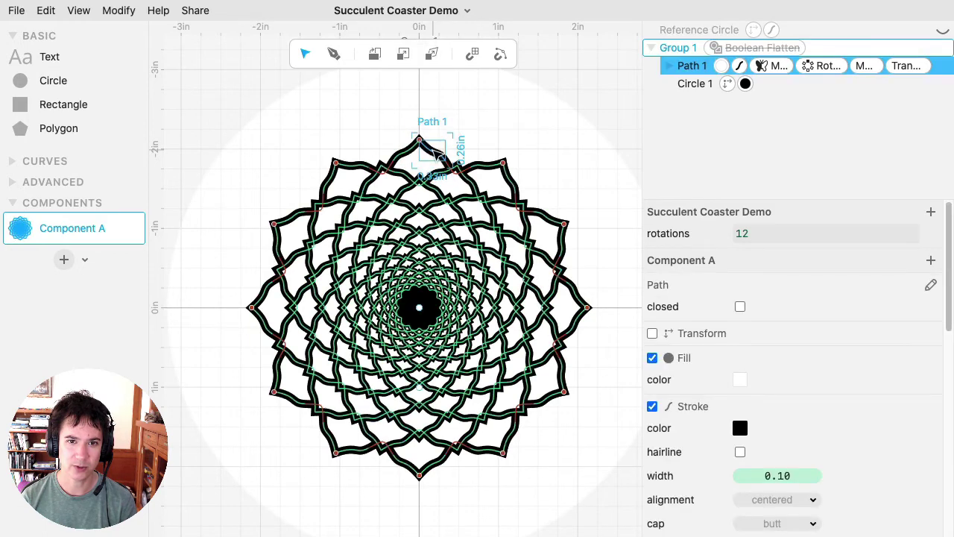
key(Escape)
scroll(438, 157, up, 3)
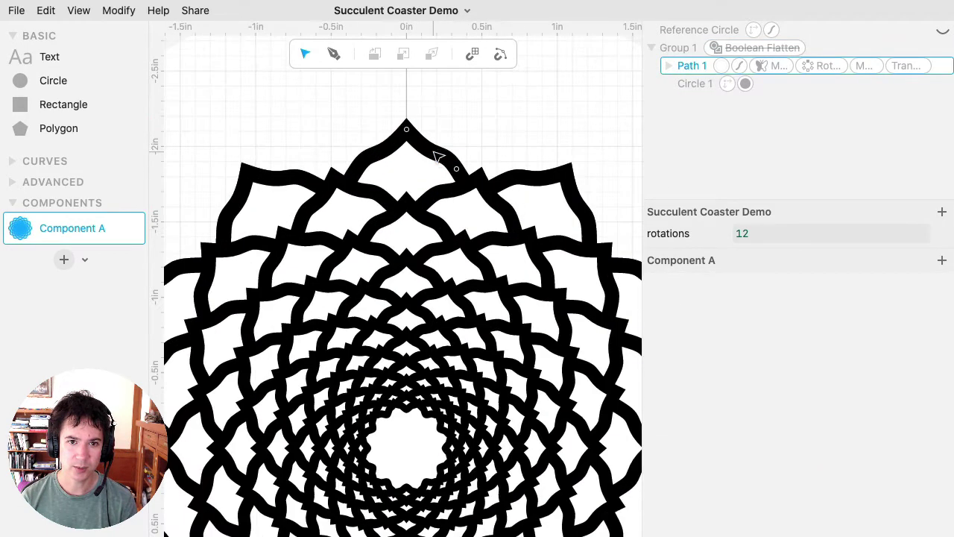
click(457, 170)
drag(457, 171, 447, 142)
click(439, 164)
mouse_move(741, 234)
mouse_down()
mouse_move(751, 234)
mouse_move(734, 235)
mouse_up()
click(488, 143)
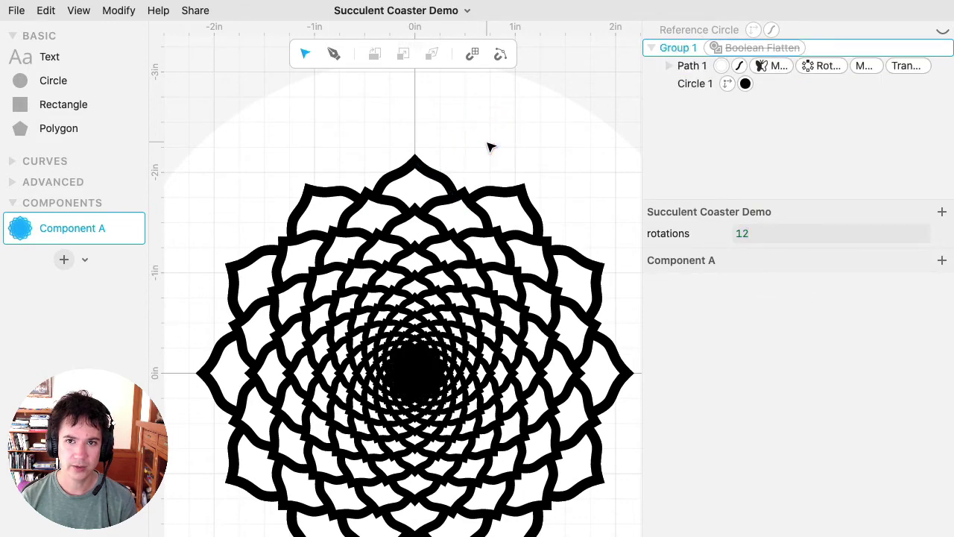
Re-enable Boolean Flatten on Group 1 so the mandala shows as thin single-line outlines
click(488, 145)
drag(768, 48, 687, 266)
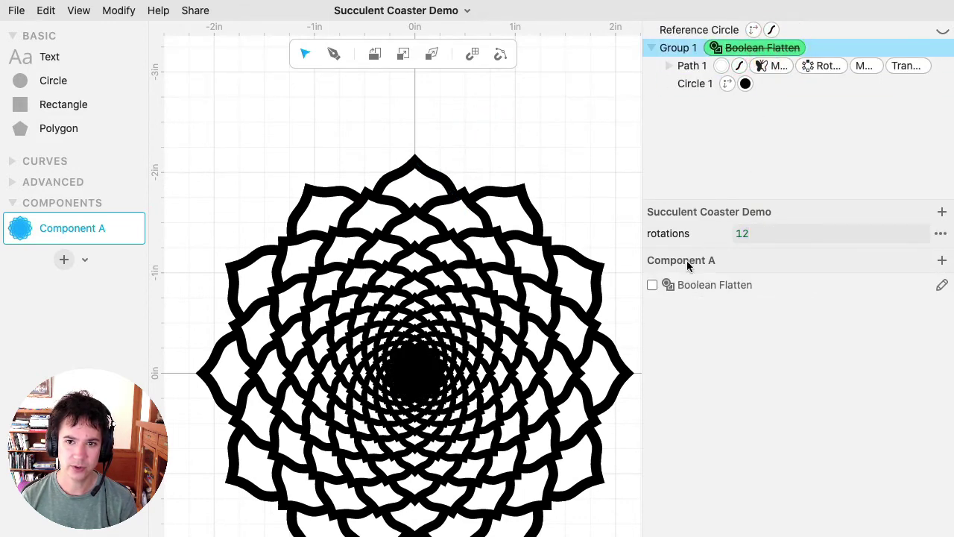
click(653, 285)
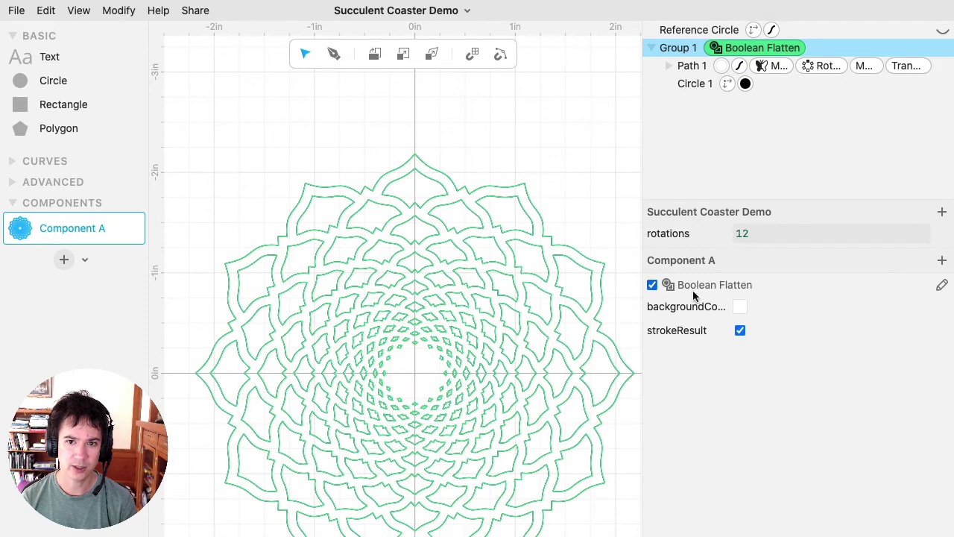
click(14, 13)
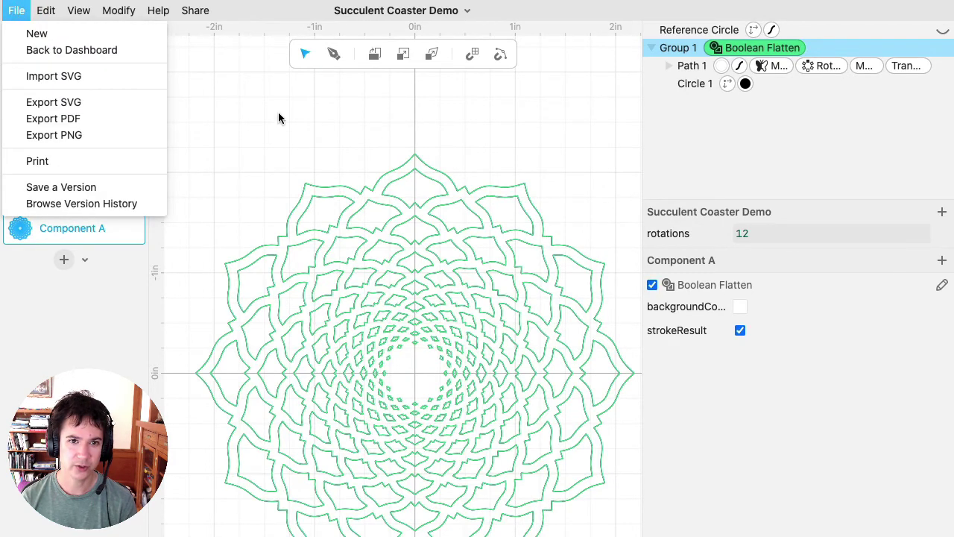
click(539, 135)
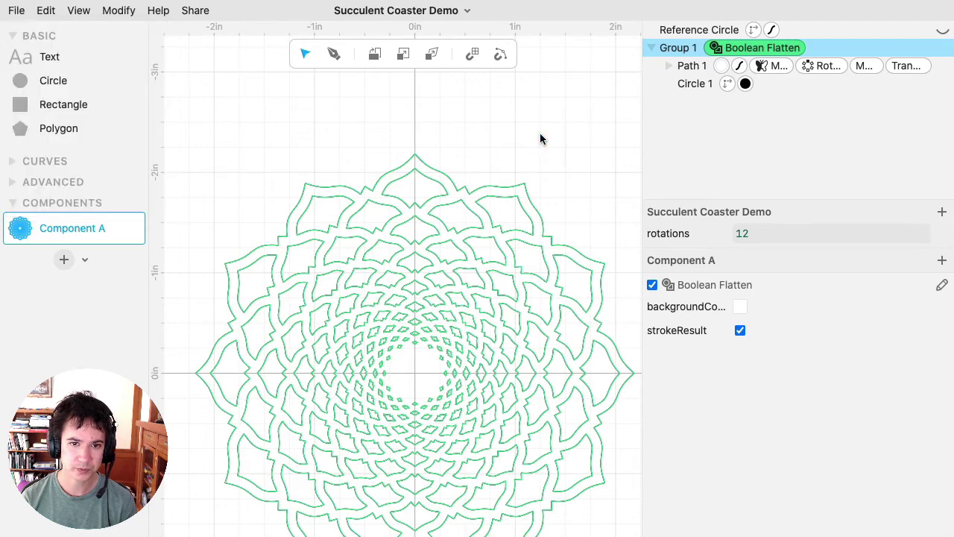
click(581, 164)
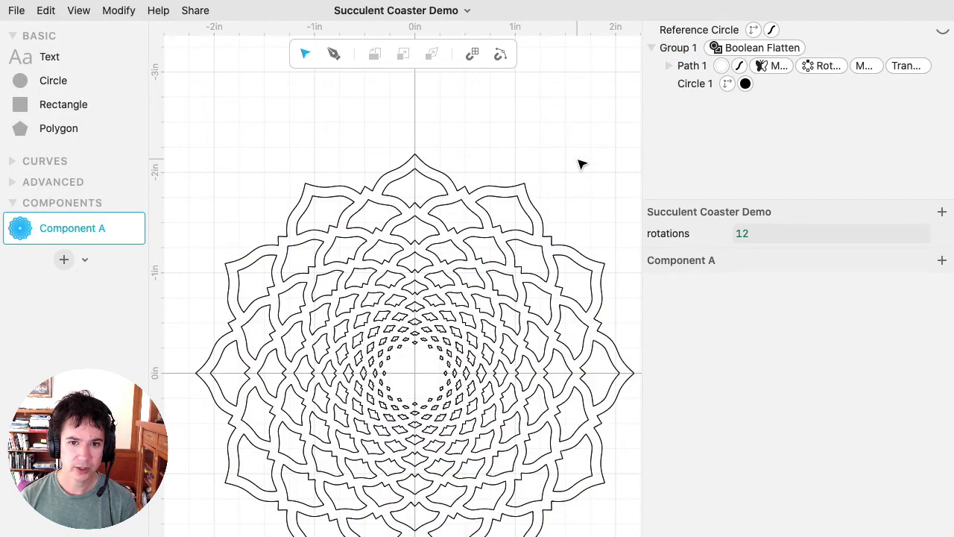
Bring the whole mandala into view and select Group 1, measuring 4.22 in across
drag(574, 178, 571, 108)
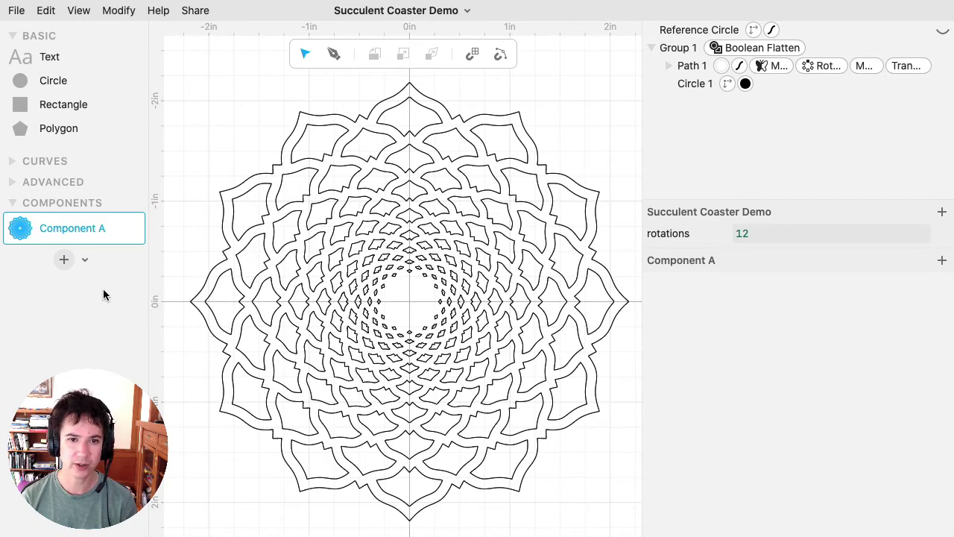
click(478, 141)
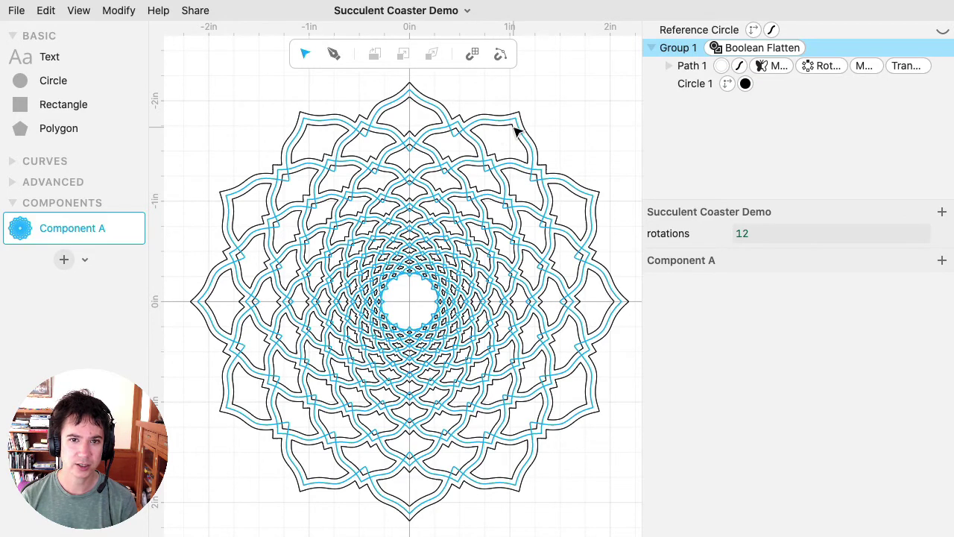
click(516, 129)
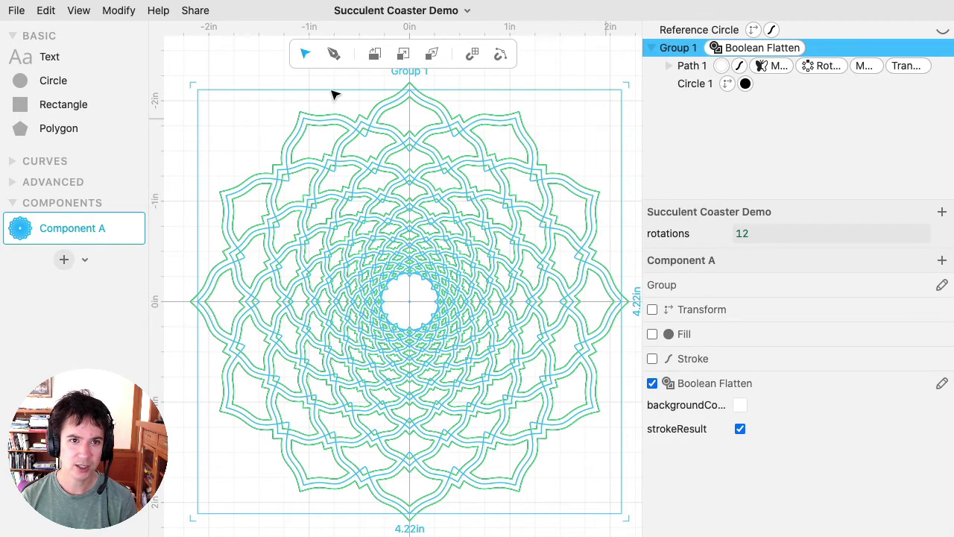
Convert the flattened group into Compound Path 1 and enter it to reach its pieces
click(46, 12)
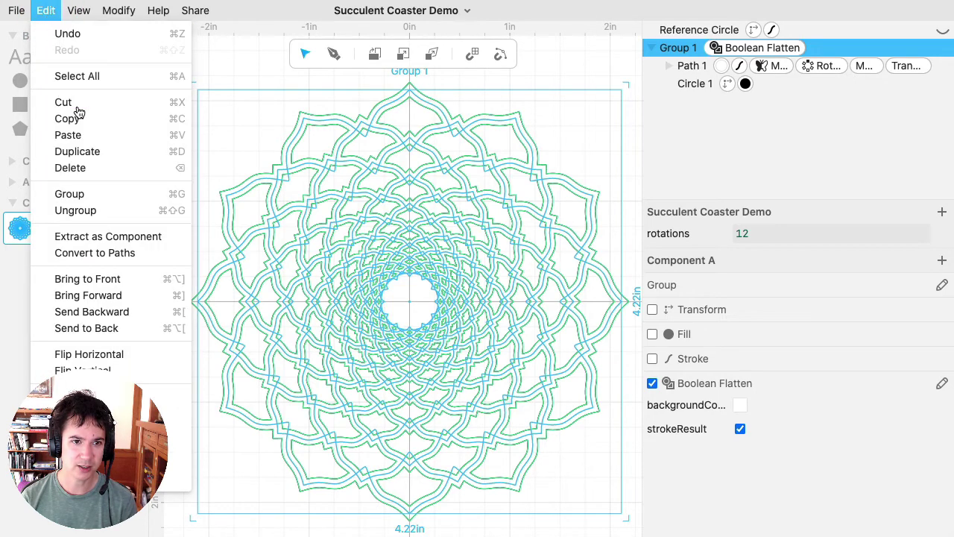
click(118, 257)
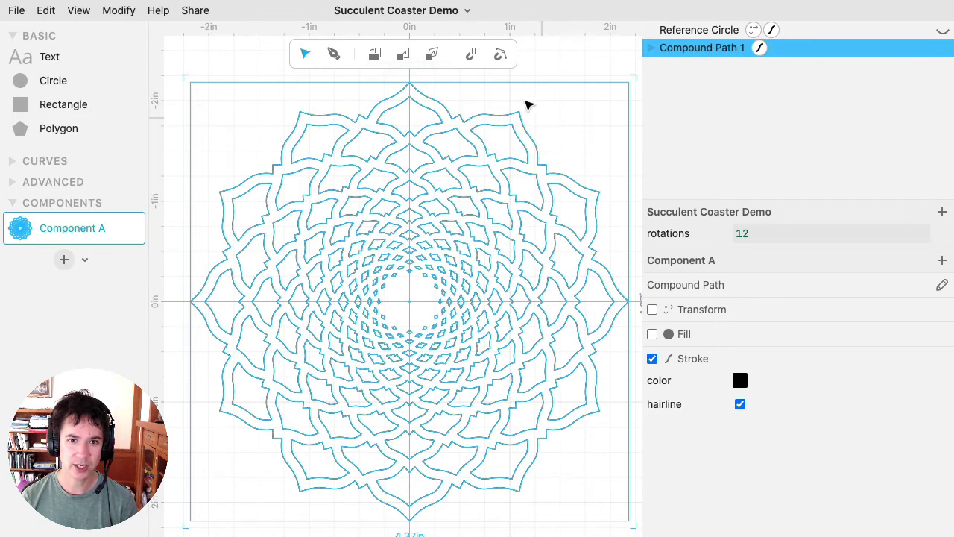
click(581, 67)
click(458, 120)
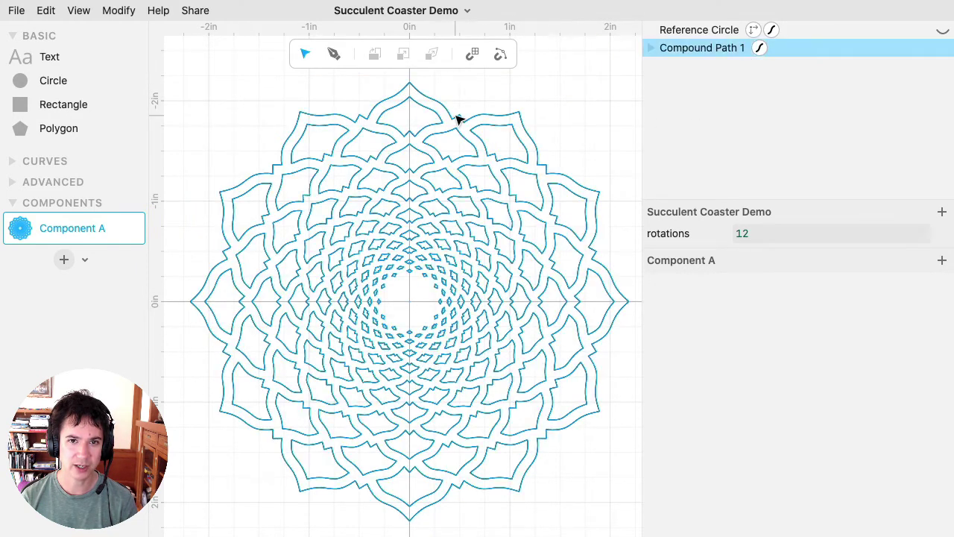
double_click(457, 120)
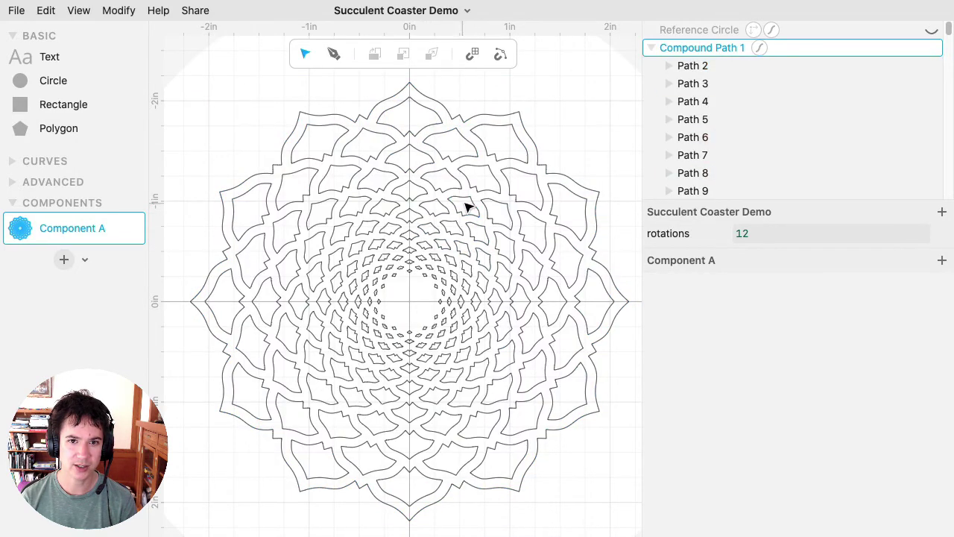
Drag three pieces out of the design, then undo the moves
drag(465, 203, 581, 118)
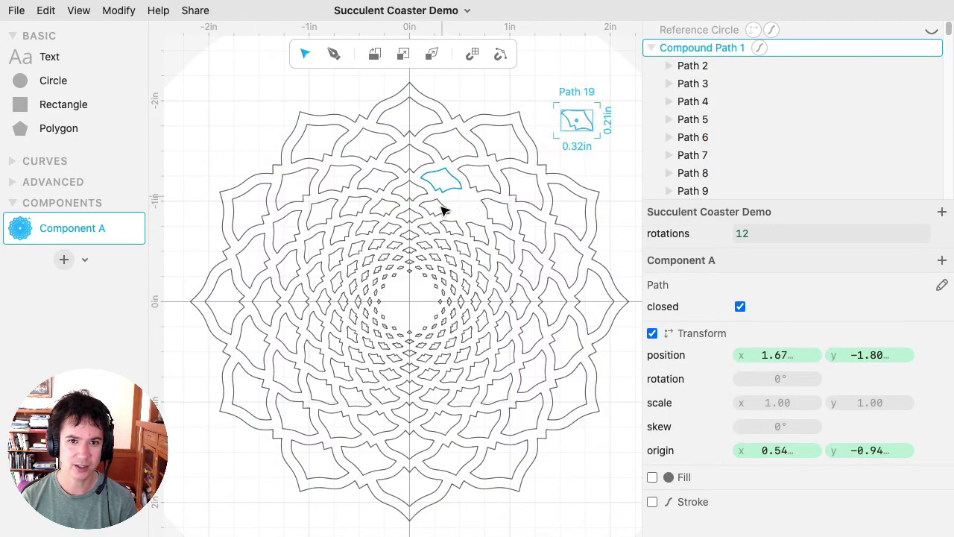
drag(426, 196, 225, 105)
drag(295, 177, 296, 96)
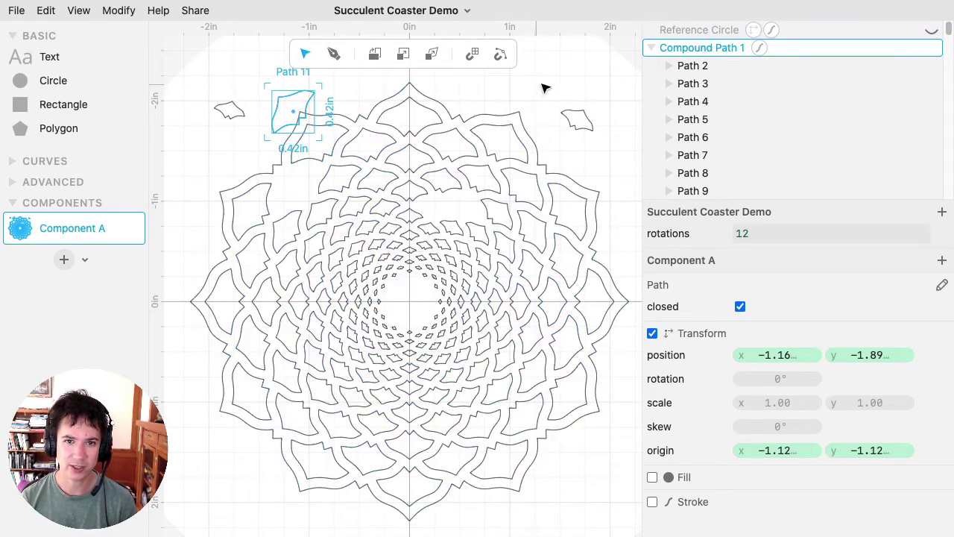
click(569, 87)
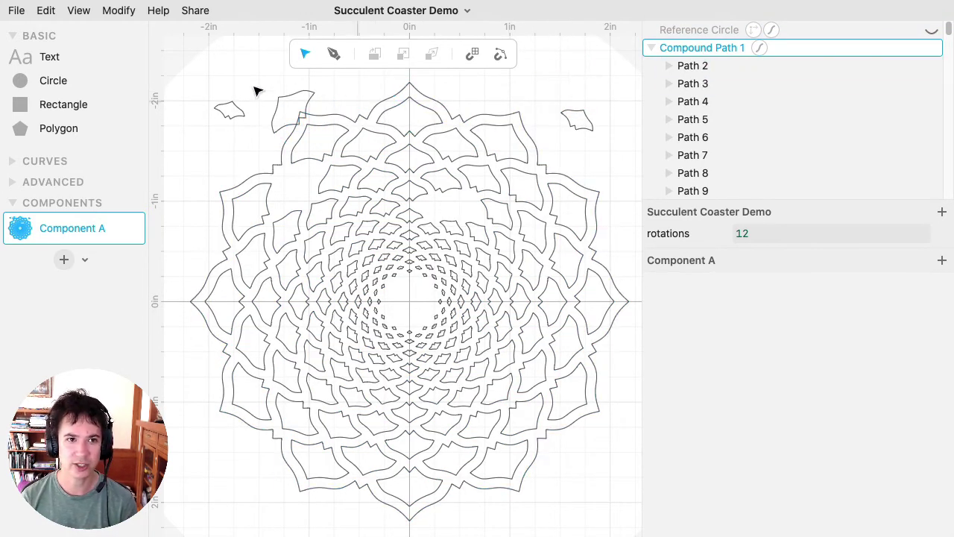
key(ctrl+z)
key(ctrl+z)
key(ctrl+z)
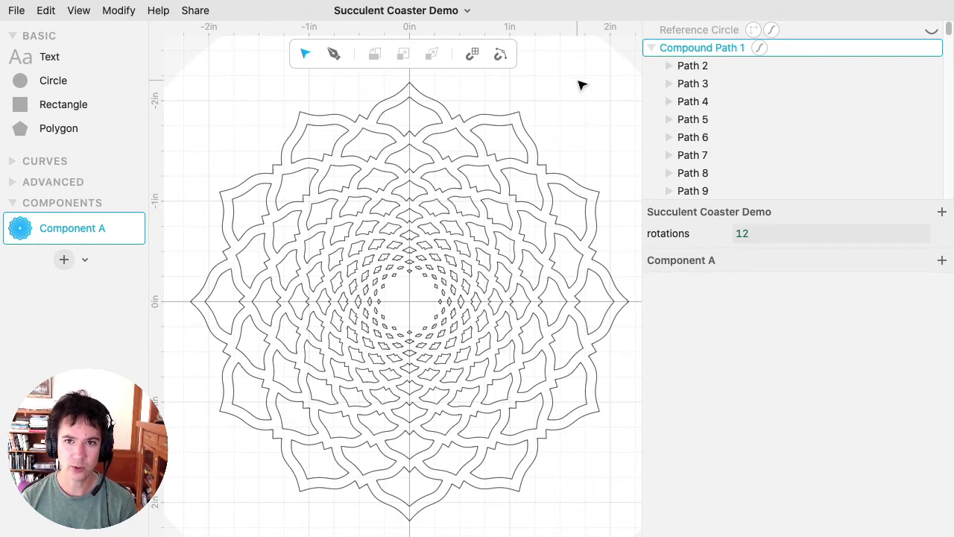
Restore Group 1 with Boolean Flatten and create a new component named Component B
key(ctrl+z)
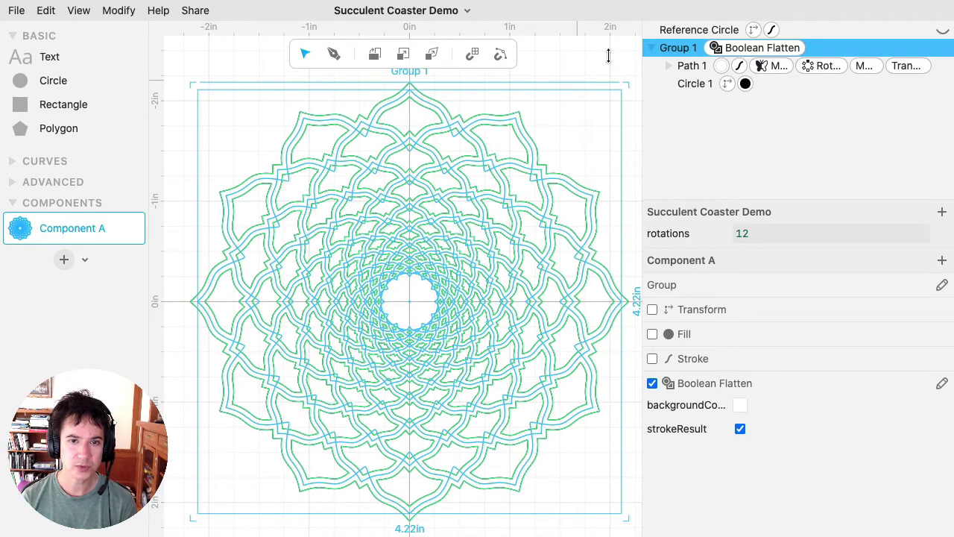
click(594, 63)
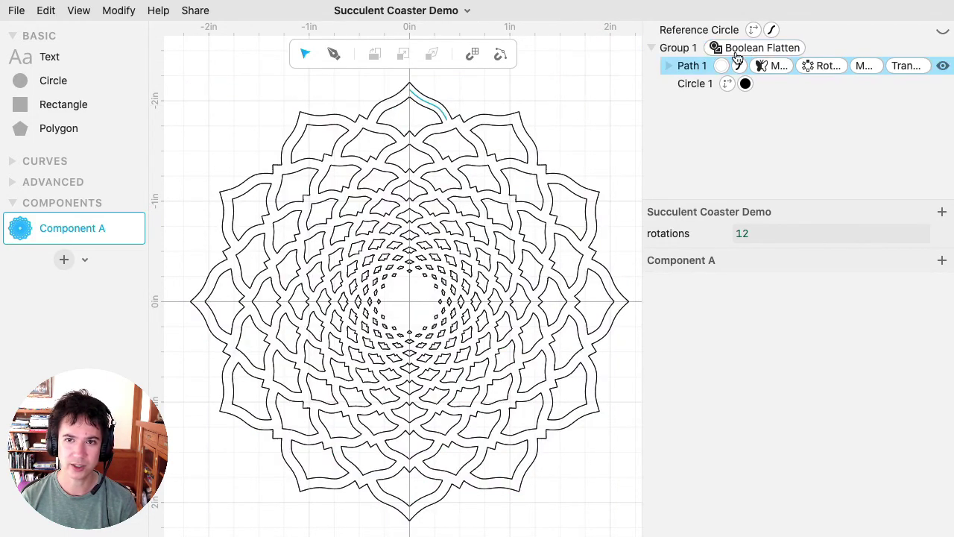
click(64, 260)
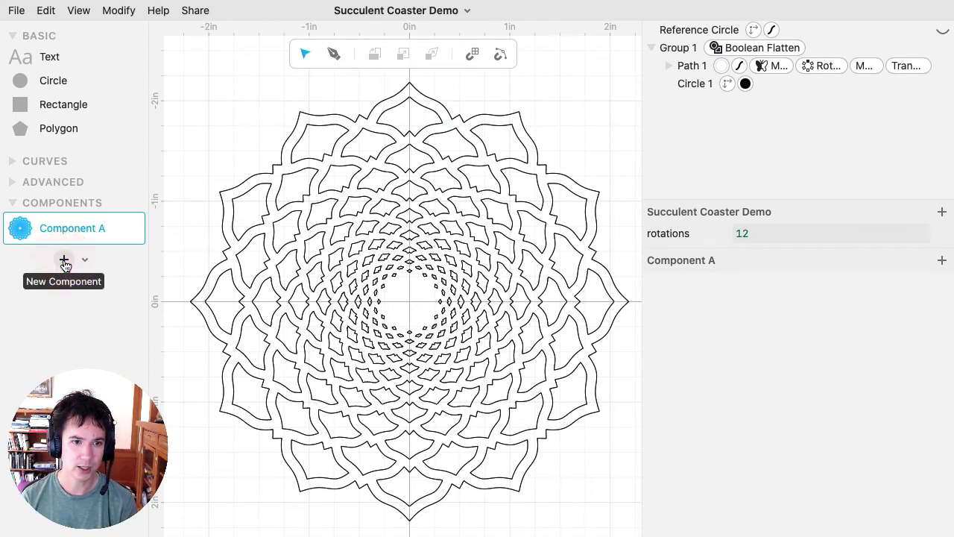
key(Return)
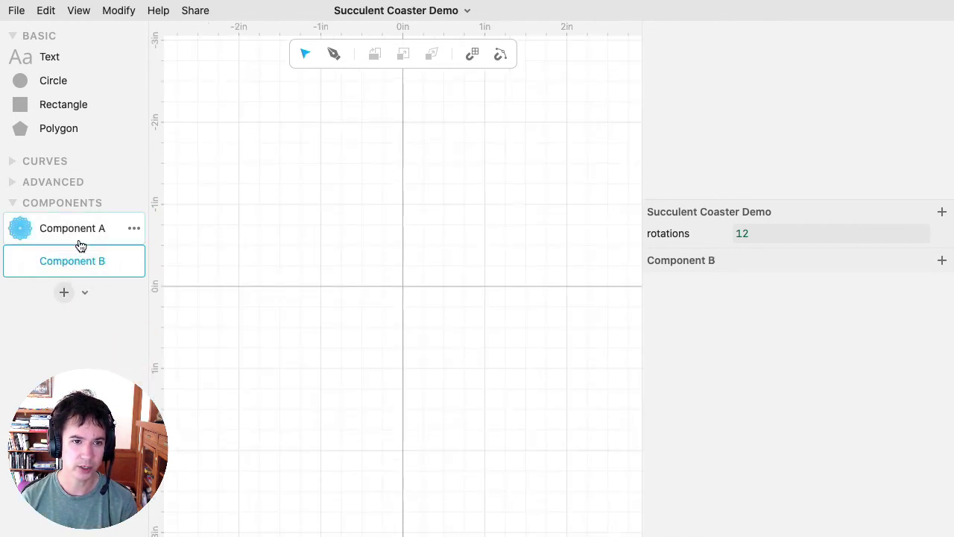
Place Component A's coaster in Component B and convert it to a compound path
drag(74, 228, 378, 282)
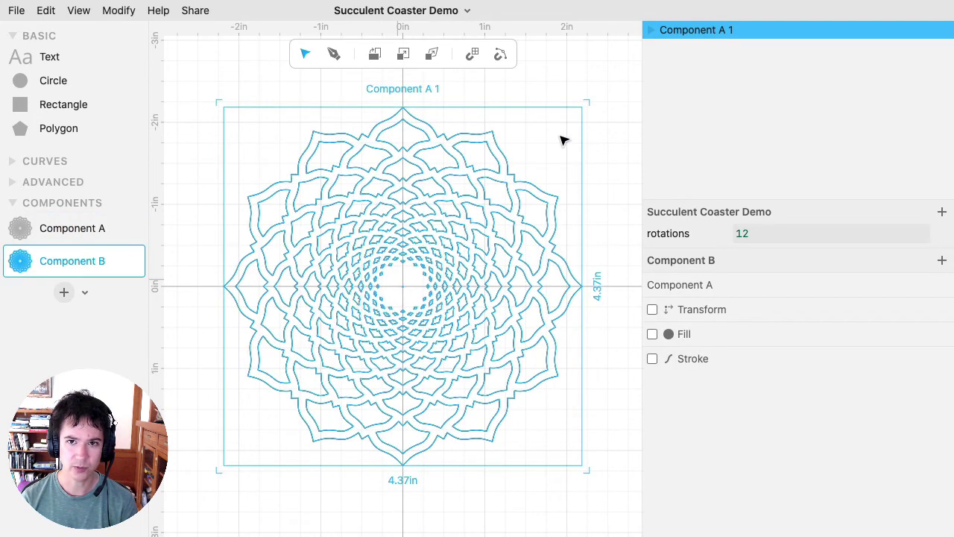
click(52, 12)
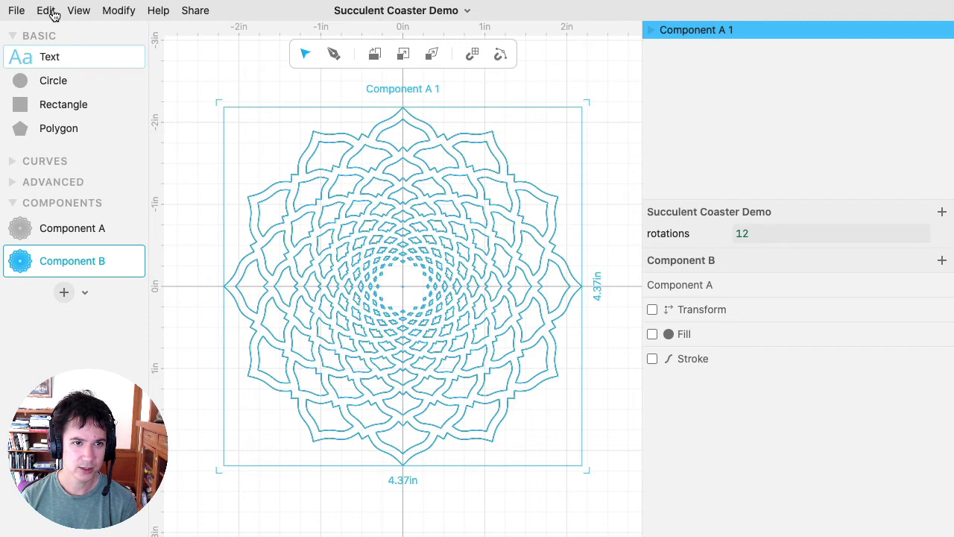
click(106, 256)
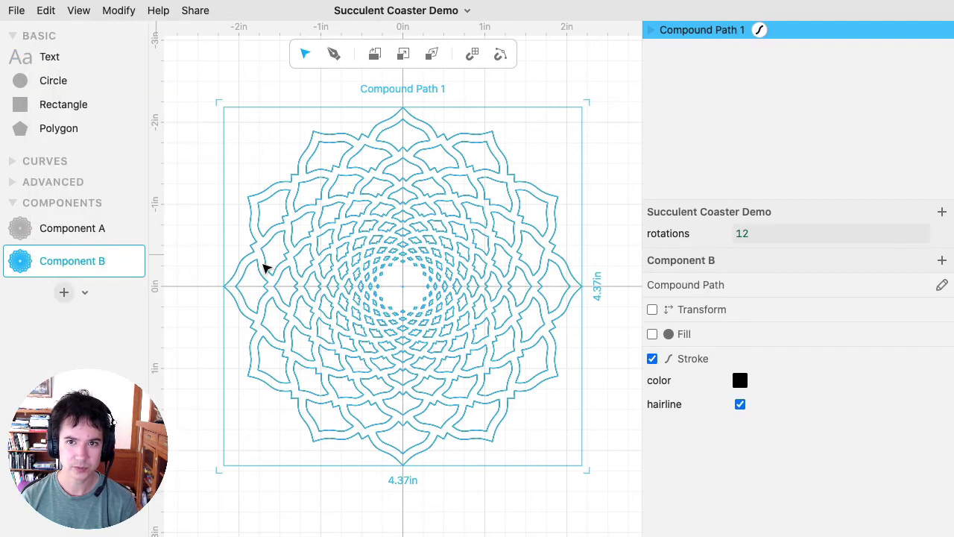
click(66, 231)
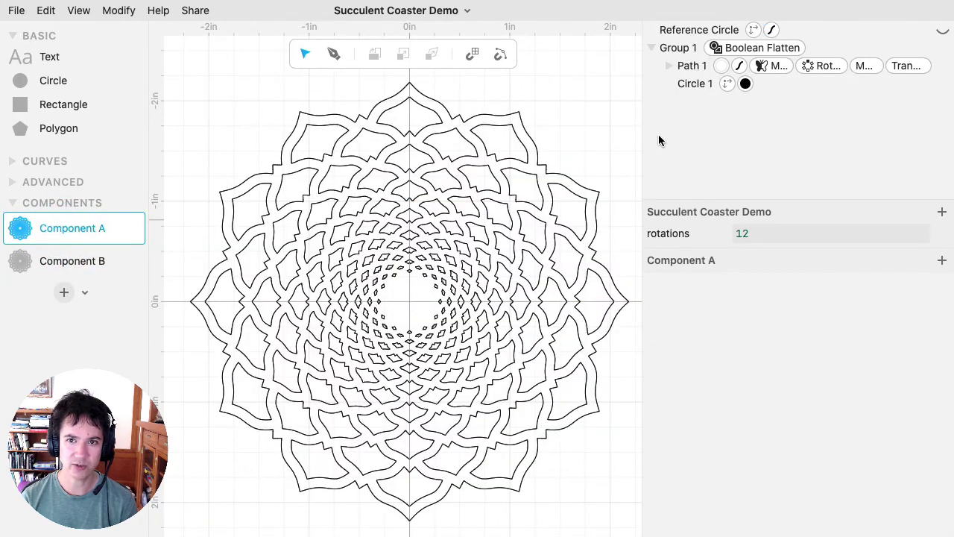
Turn off the Boolean Flatten effect on Component A's Group 1
click(752, 49)
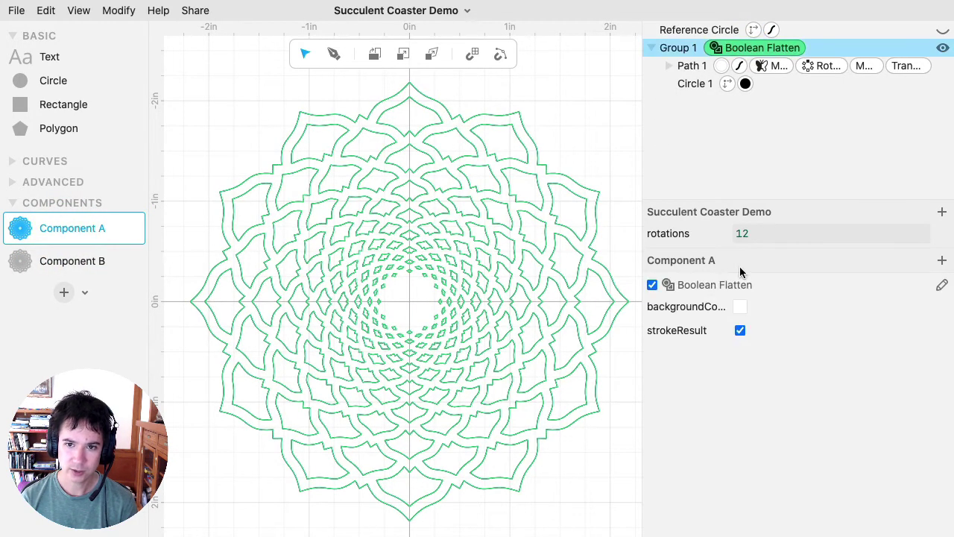
click(653, 287)
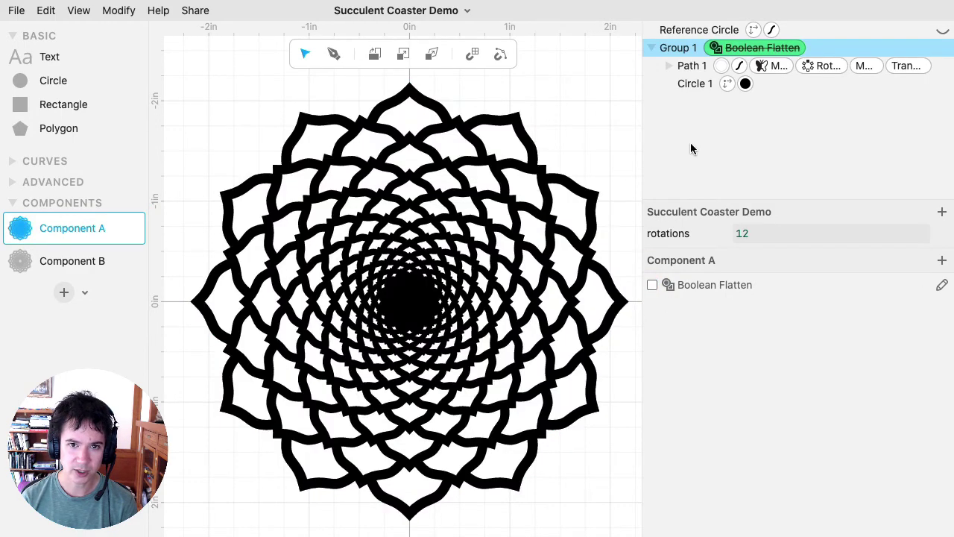
click(601, 117)
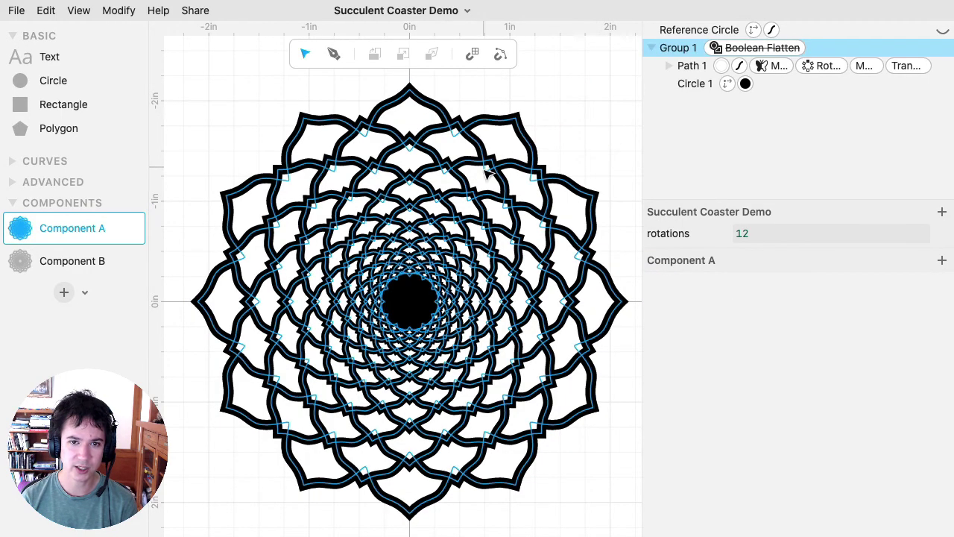
In Component B, enter Compound Path 1 and test-move a petal piece, then undo it
click(93, 263)
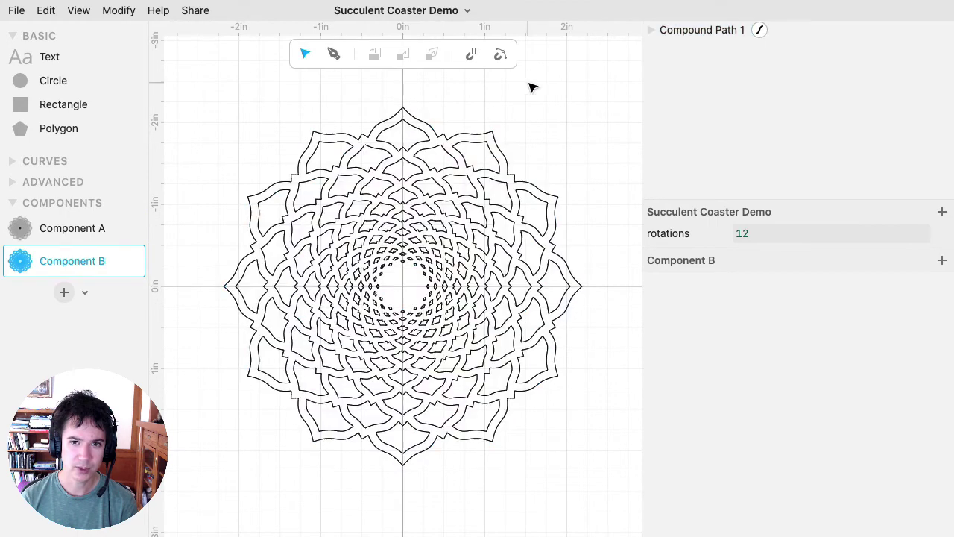
double_click(423, 134)
double_click(422, 134)
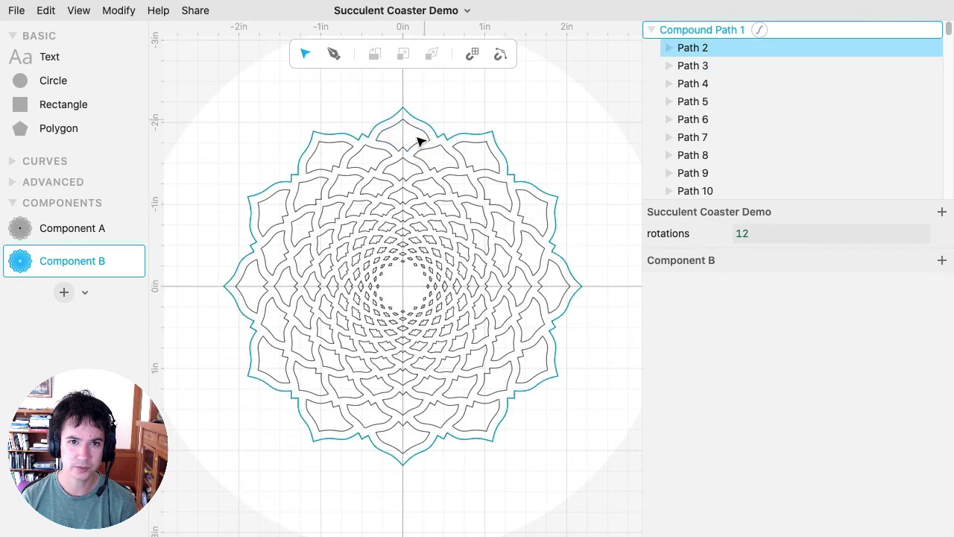
drag(419, 135, 466, 95)
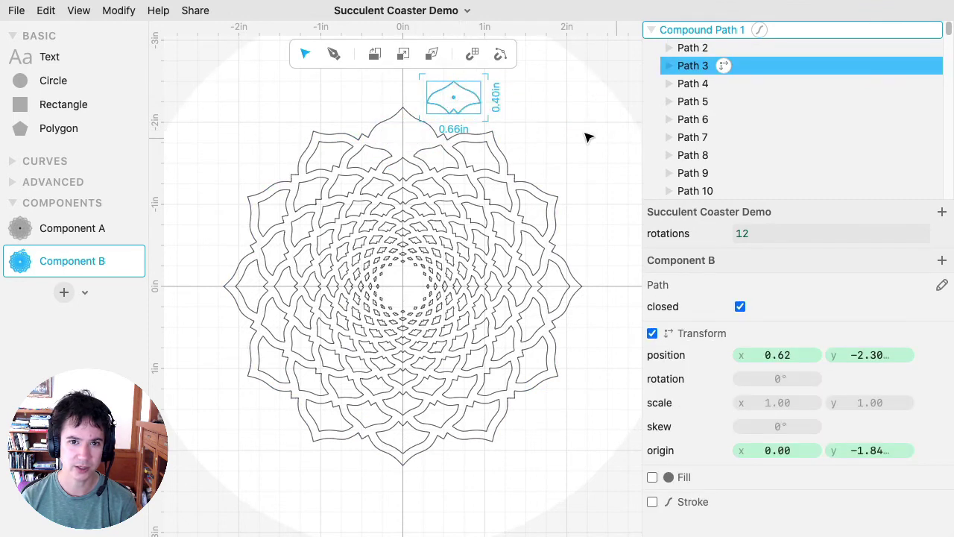
key(ctrl+z)
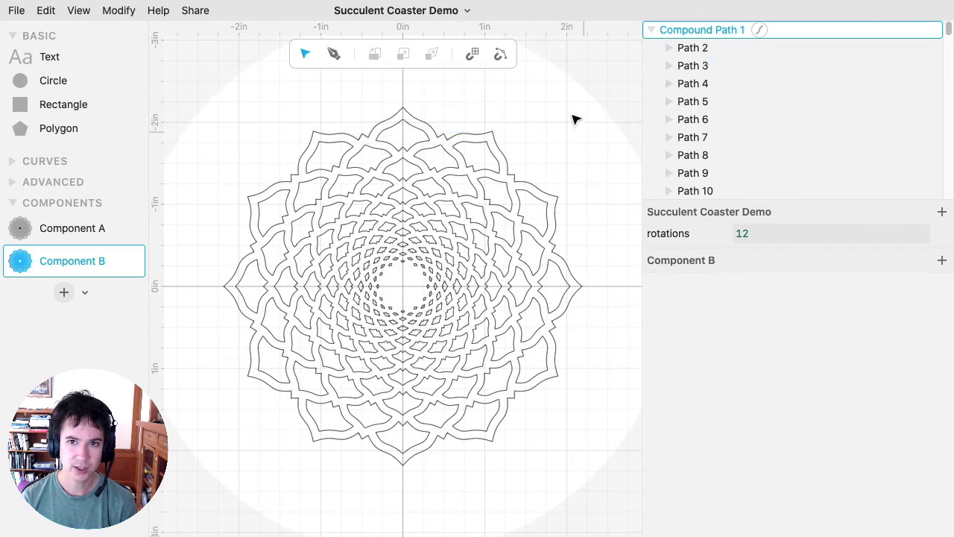
Drag the outer scalloped outline Path 2 above Compound Path 1 and give it a red hairline stroke
click(424, 125)
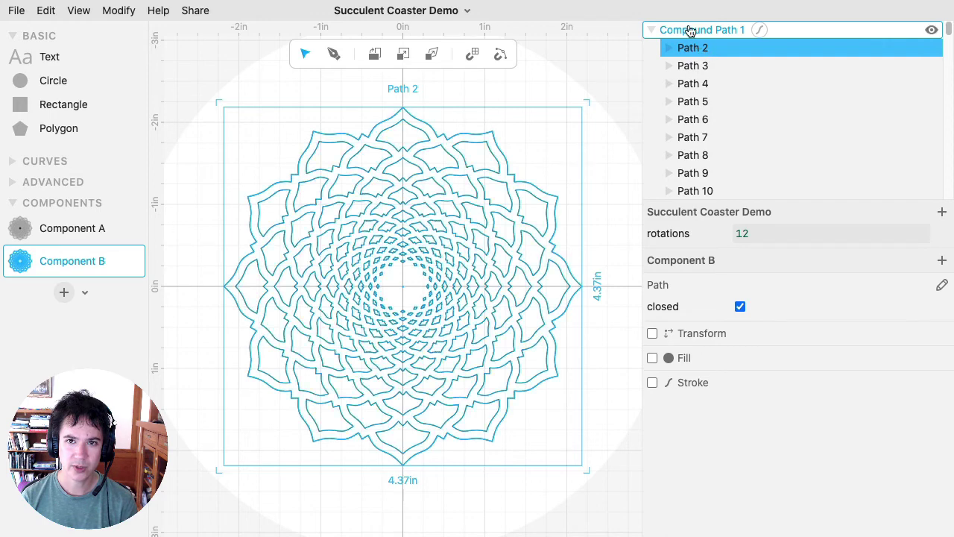
drag(699, 48, 703, 29)
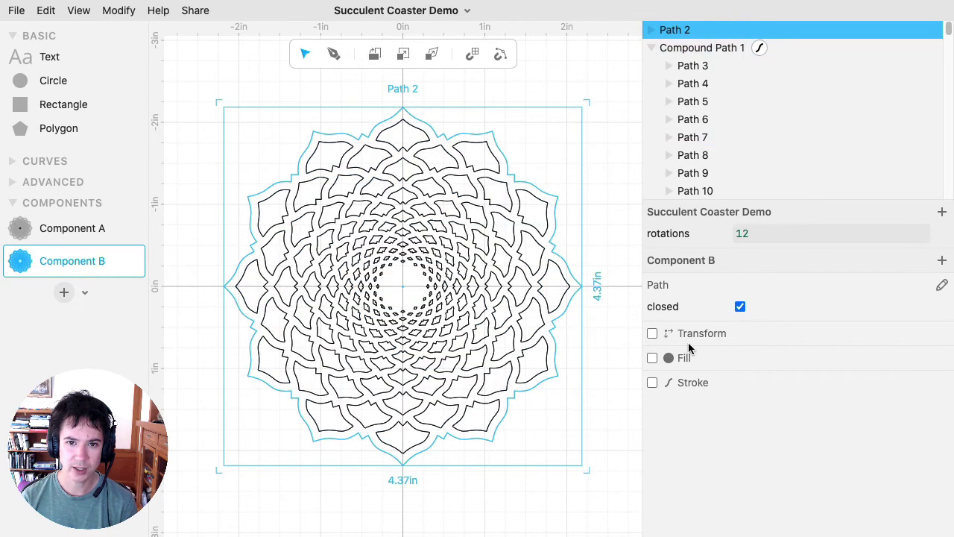
click(653, 383)
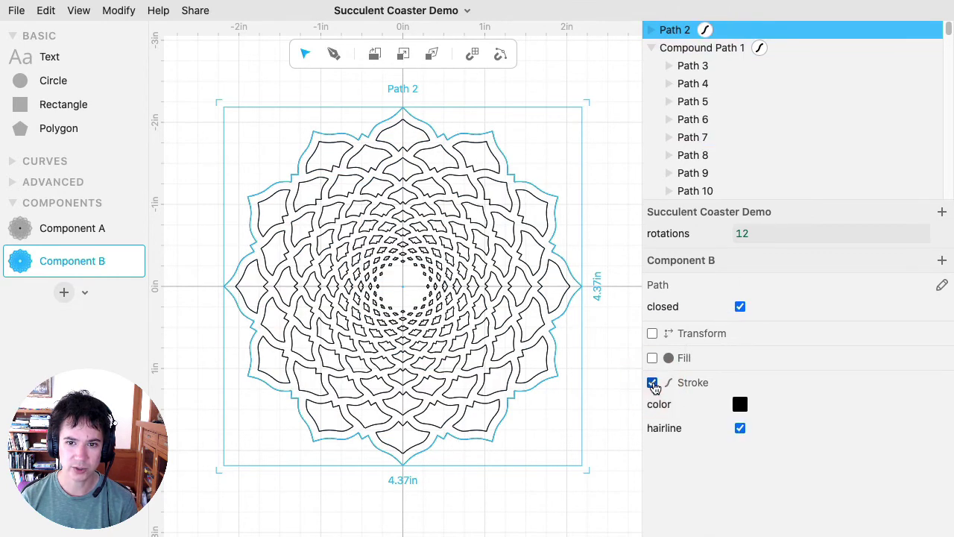
click(739, 404)
drag(657, 281, 776, 128)
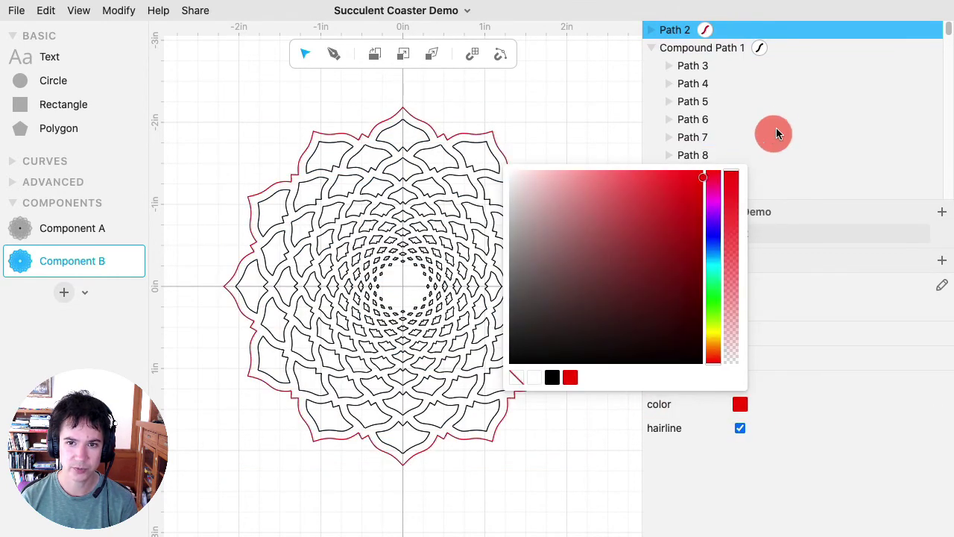
click(589, 112)
click(607, 120)
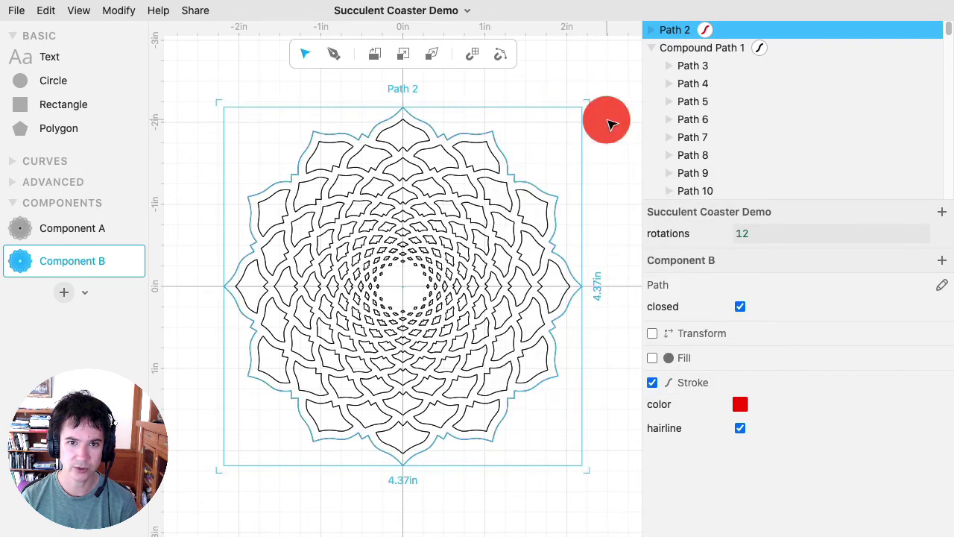